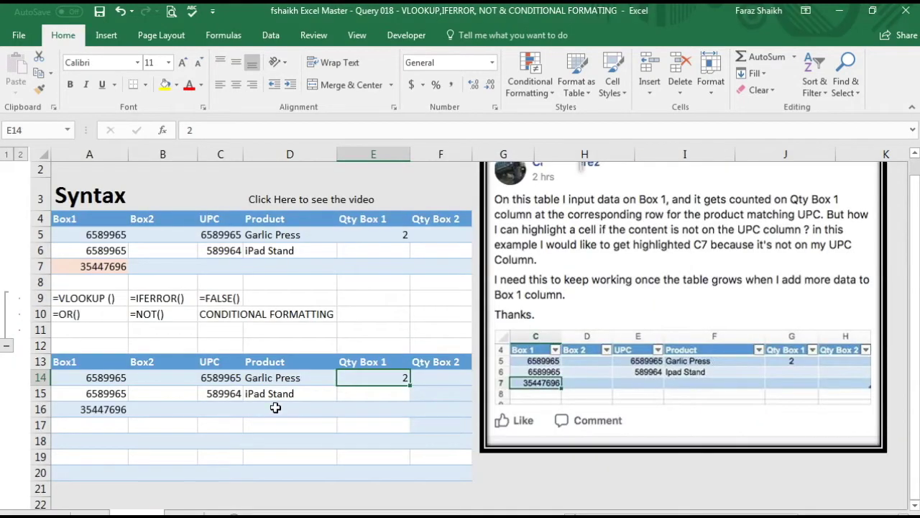
# - Inspect the Box1 values in A5 and A7, then select the Box1-to-UPC cells in rows 5–7
pyautogui.scroll(1, 273, 407)
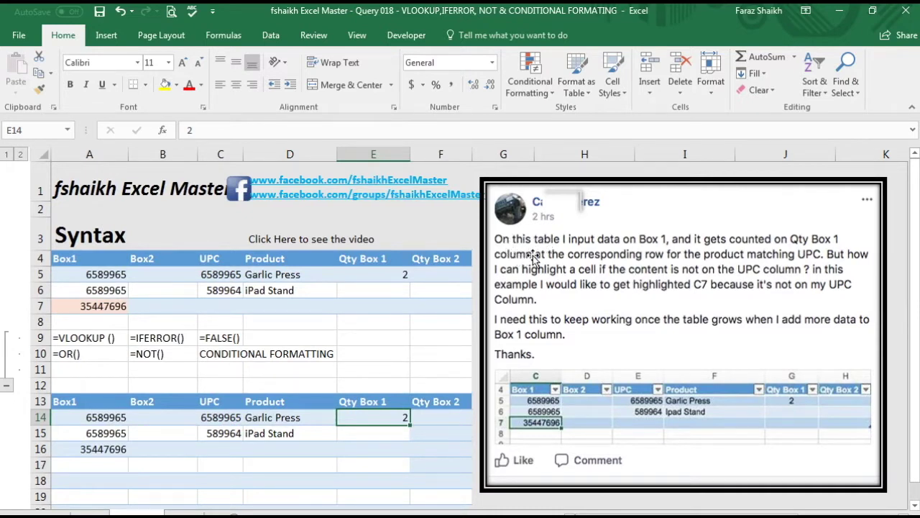
pyautogui.click(94, 271)
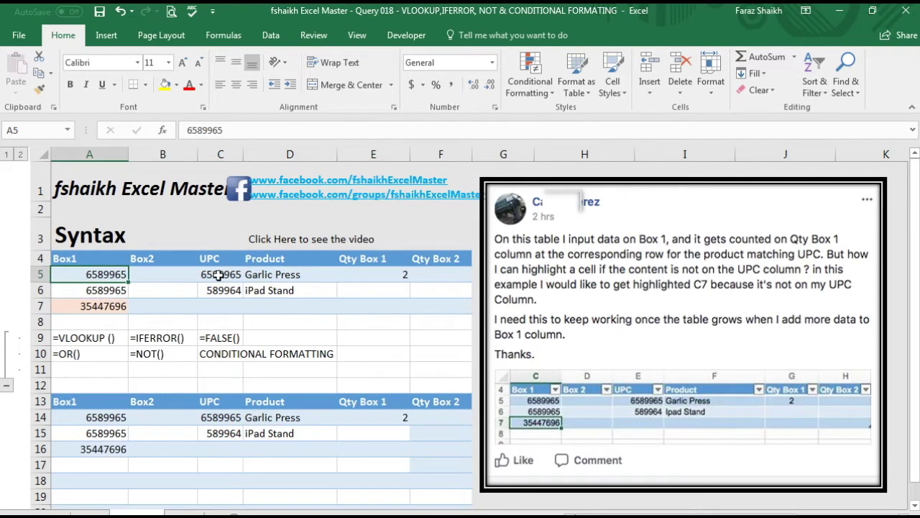
pyautogui.click(105, 308)
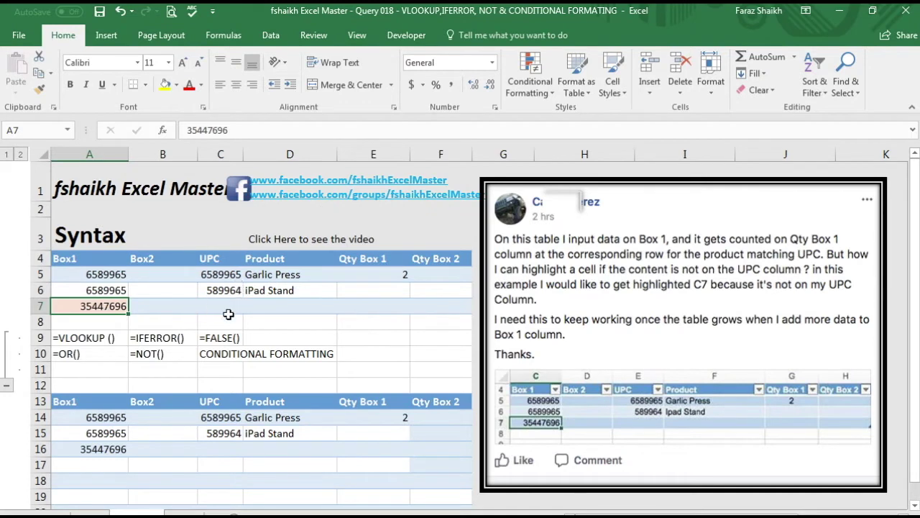
pyautogui.moveTo(100, 274); pyautogui.dragTo(220, 310)
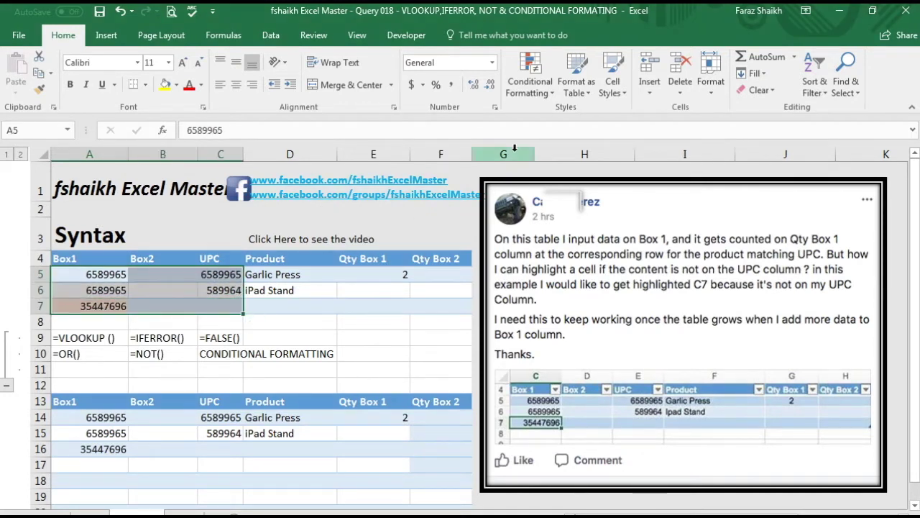
# - Preview a Duplicate Values highlight switched to Unique, then discard it without applying
pyautogui.click(542, 101)
pyautogui.moveTo(578, 117)
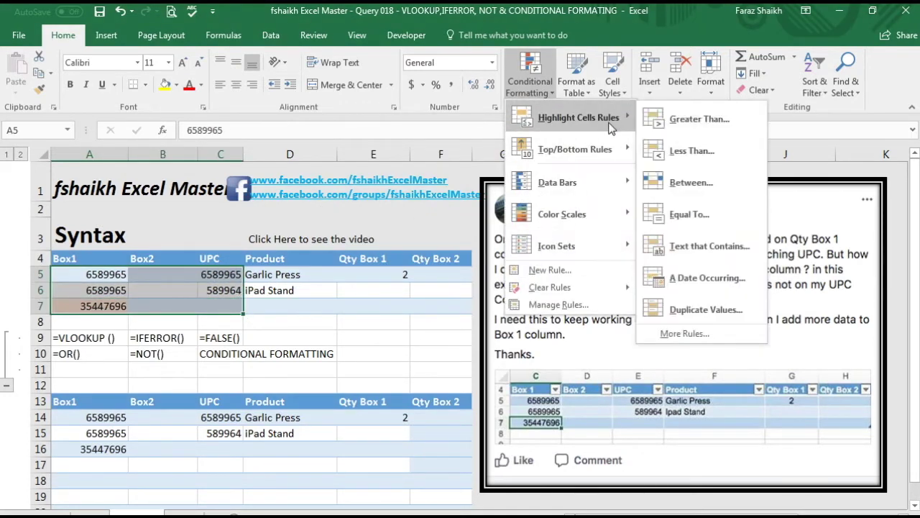
pyautogui.click(708, 307)
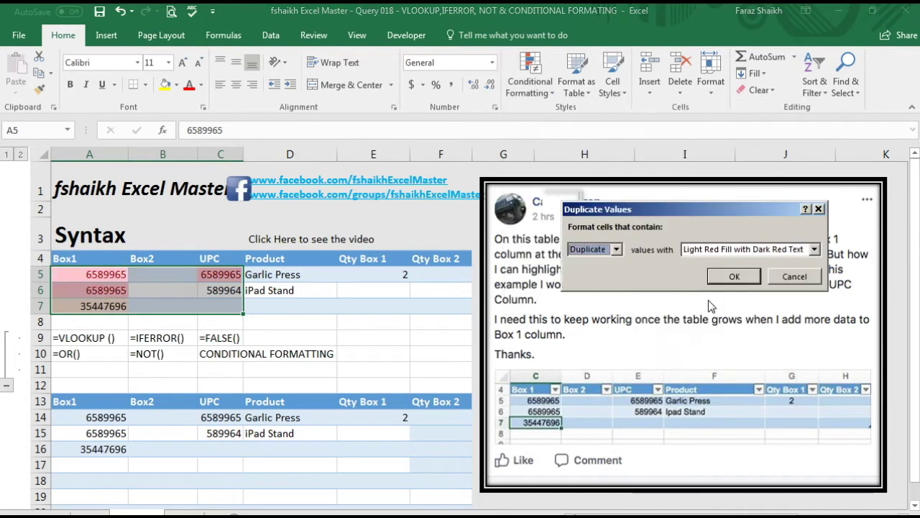
pyautogui.click(616, 250)
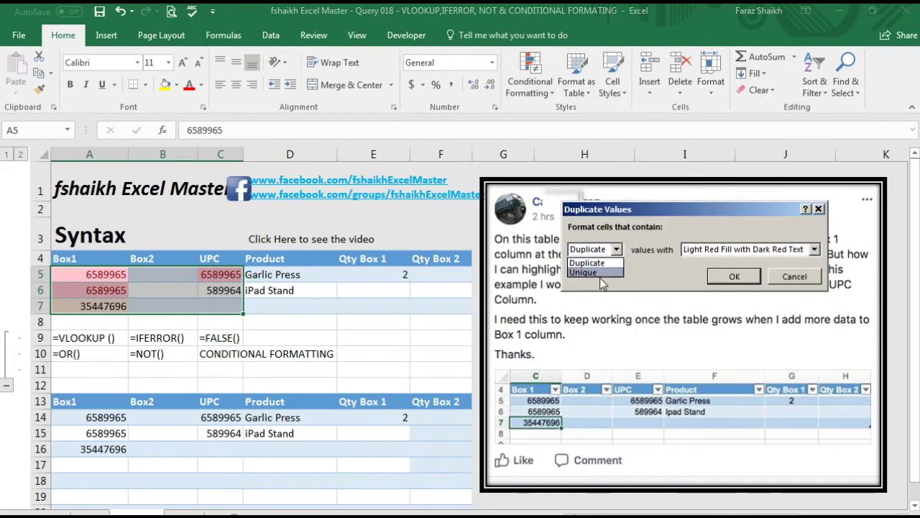
pyautogui.click(604, 271)
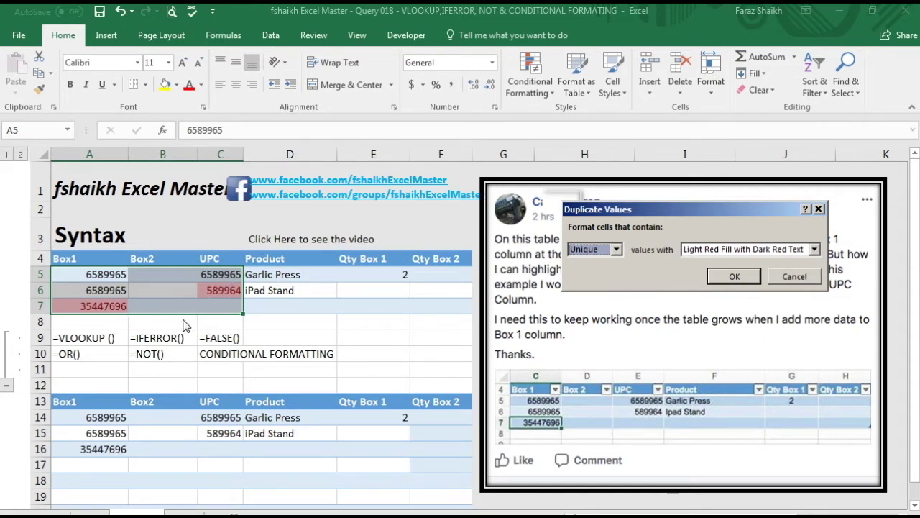
pyautogui.click(794, 277)
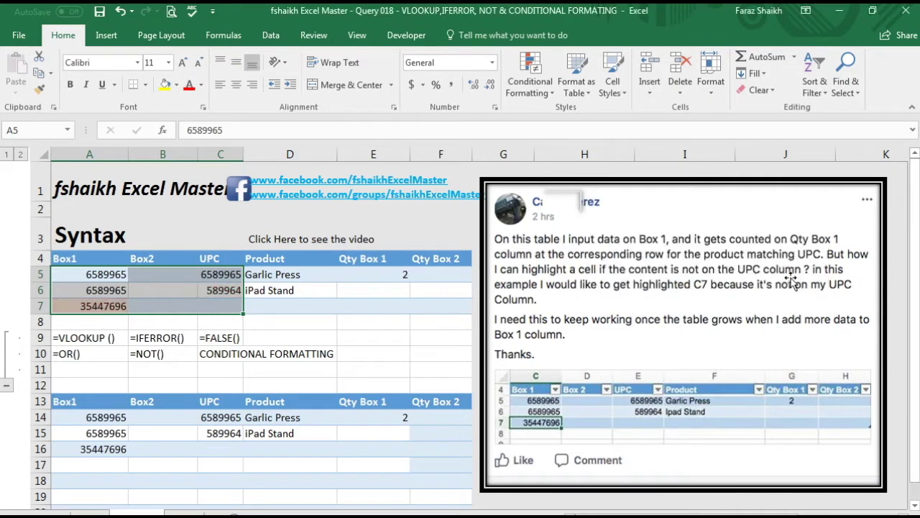
# - Read the VLOOKUP syntax note in A9 and the conditional formatting note in C10, then select B15
pyautogui.click(98, 339)
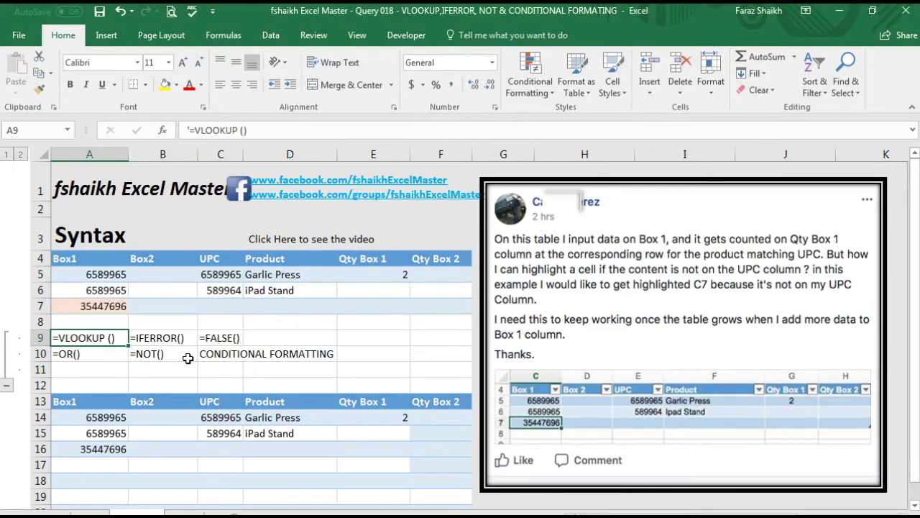
pyautogui.click(215, 353)
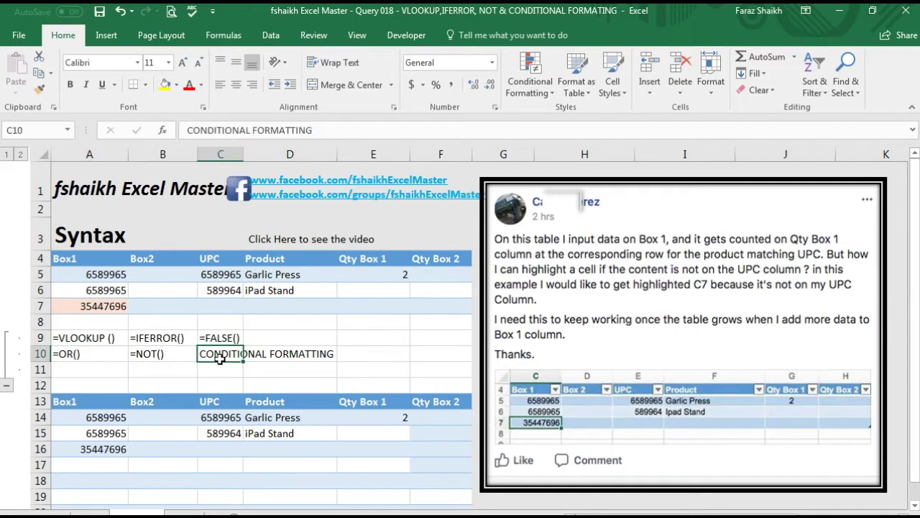
pyautogui.click(152, 430)
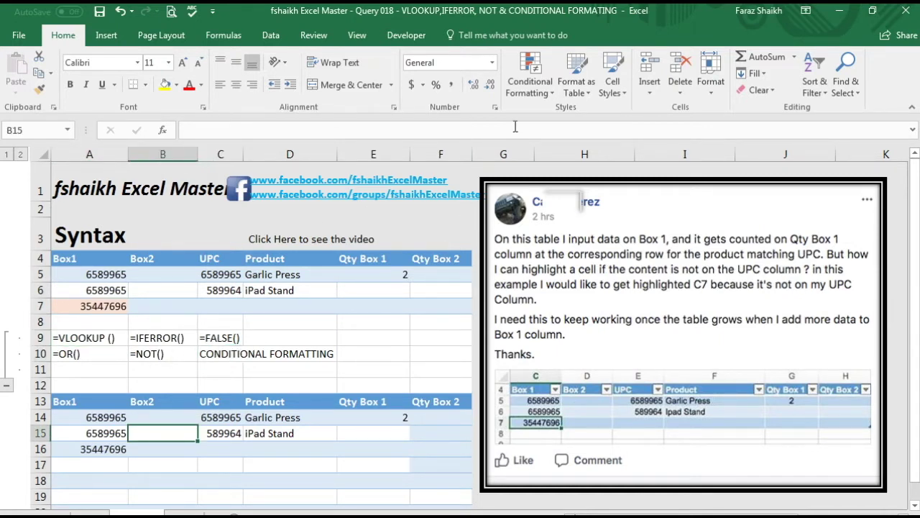
# - Start a formula-based new rule from the conditional formatting rules list, then cancel it
pyautogui.click(522, 93)
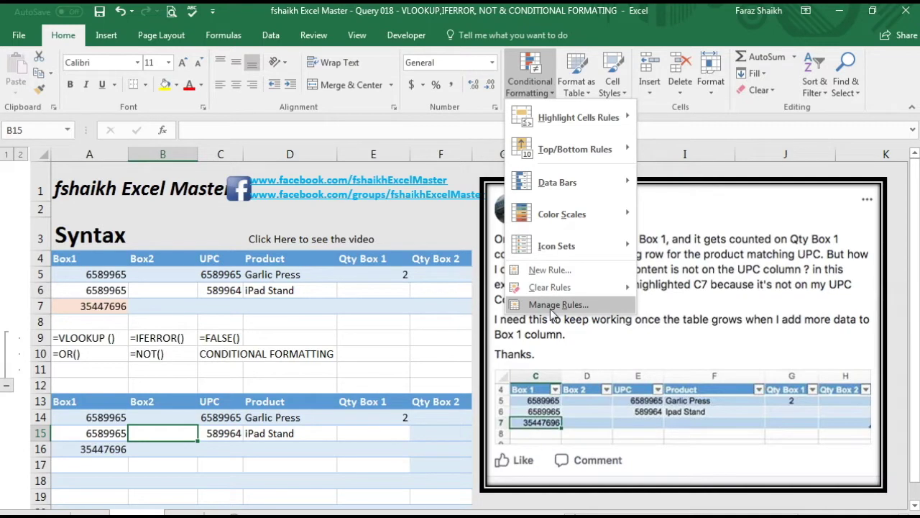
pyautogui.click(550, 306)
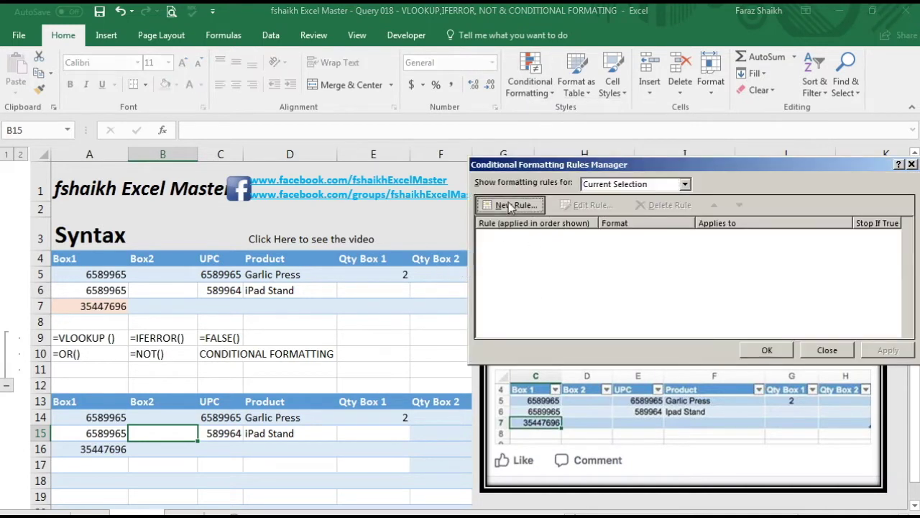
pyautogui.click(509, 205)
pyautogui.click(607, 224)
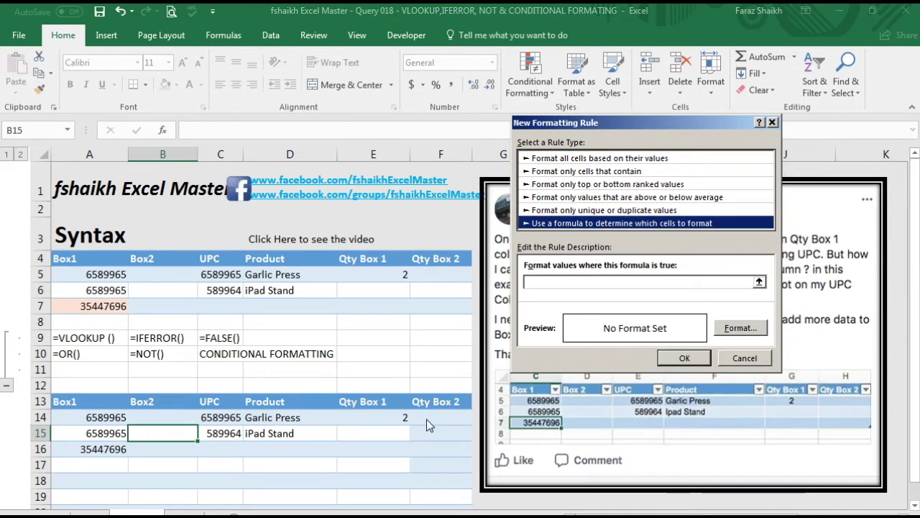
pyautogui.click(533, 282)
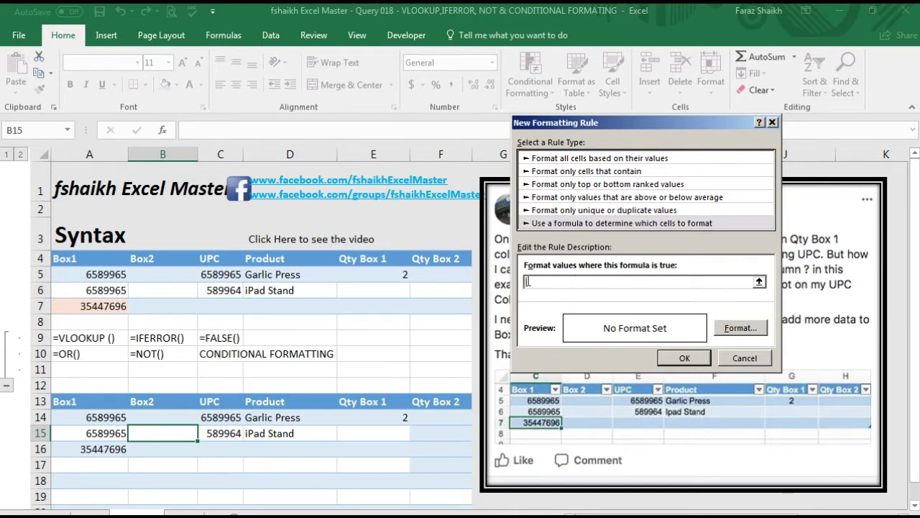
pyautogui.click(724, 354)
pyautogui.click(833, 350)
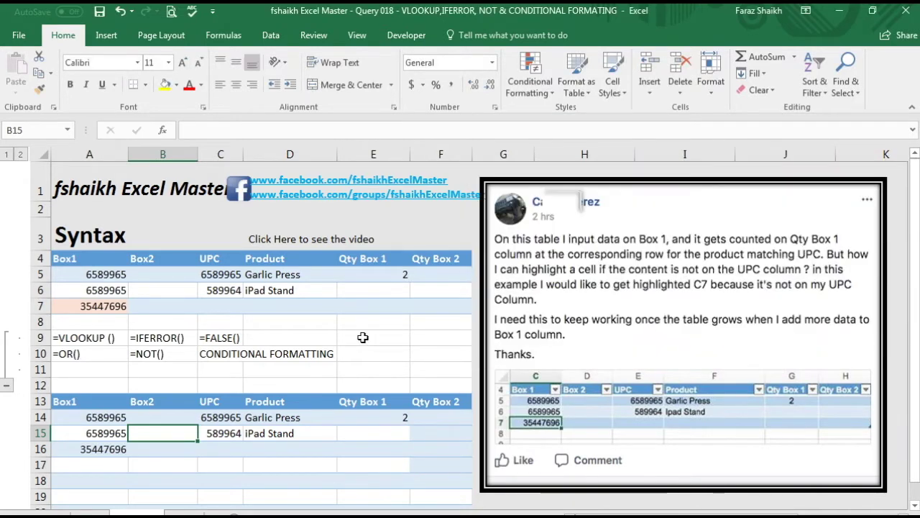
# - Start a VLOOKUP in F14 with A14 as the lookup value
pyautogui.click(424, 417)
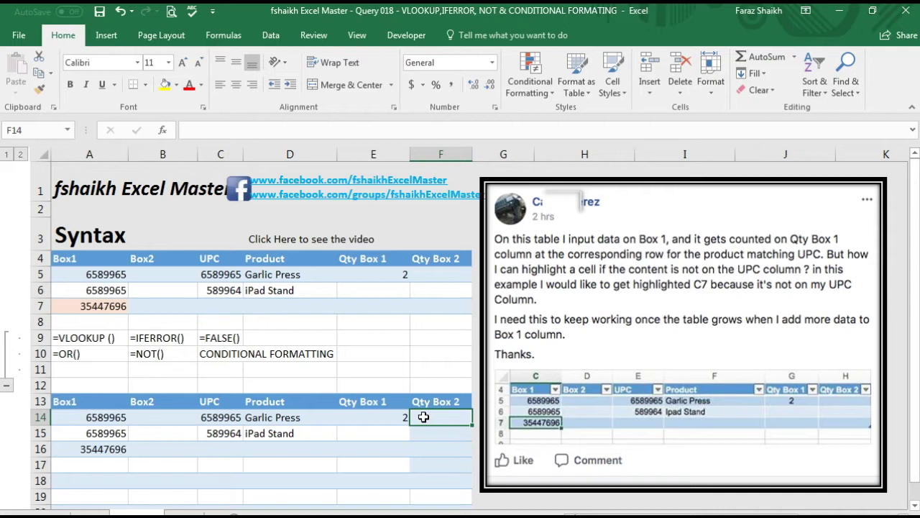
pyautogui.write('=v')
pyautogui.press('Down')
pyautogui.press('Down')
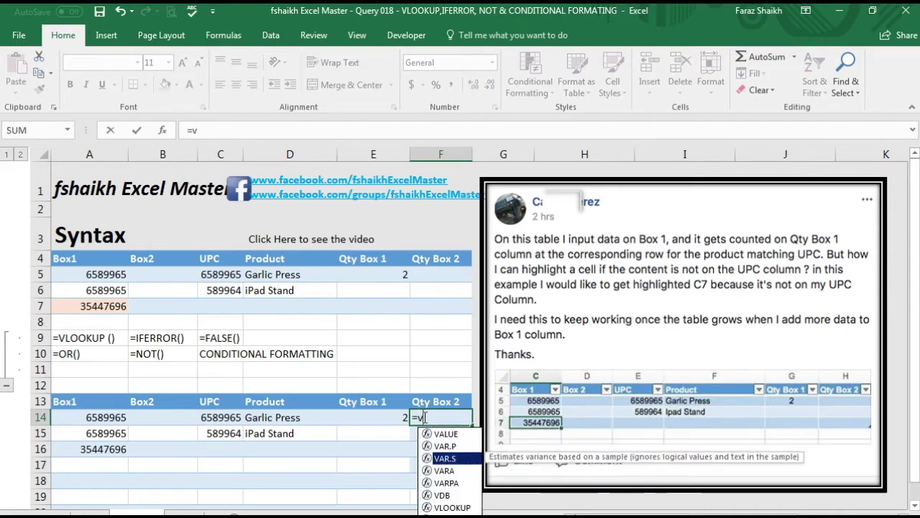
pyautogui.press('Down')
pyautogui.press('Down')
pyautogui.press('Down')
pyautogui.press('Tab')
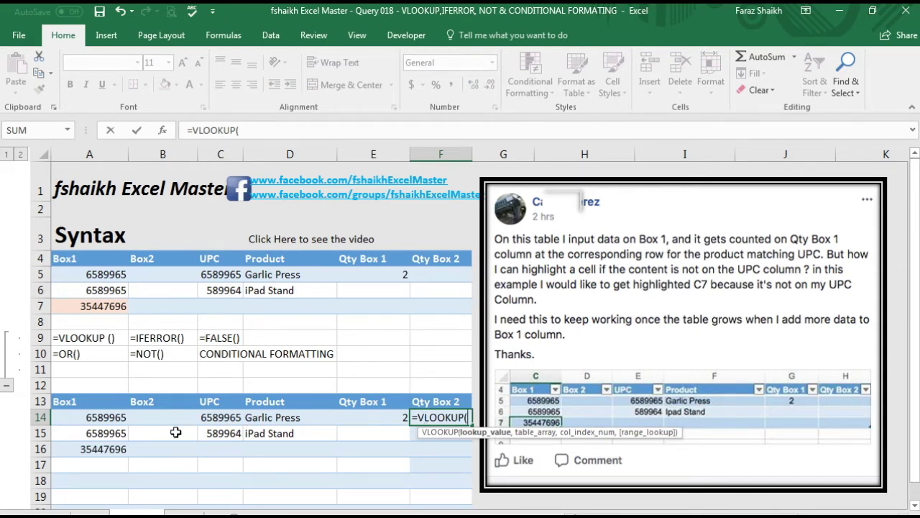
pyautogui.click(118, 418)
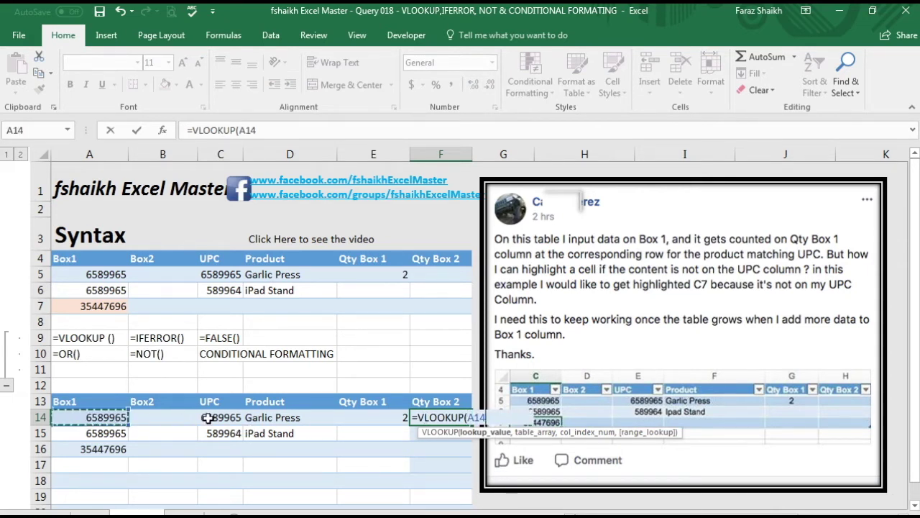
pyautogui.write(',')
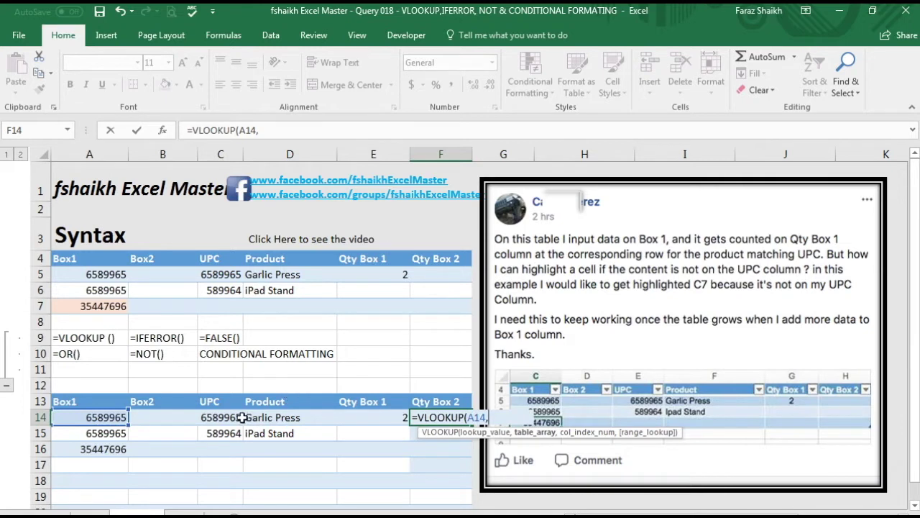
# - Complete the lookup as VLOOKUP(A14,C14:C16,1,FALSE) and select its range reference
pyautogui.click(222, 419)
pyautogui.hotkey('shift', 'Down')
pyautogui.hotkey('shift', 'Down')
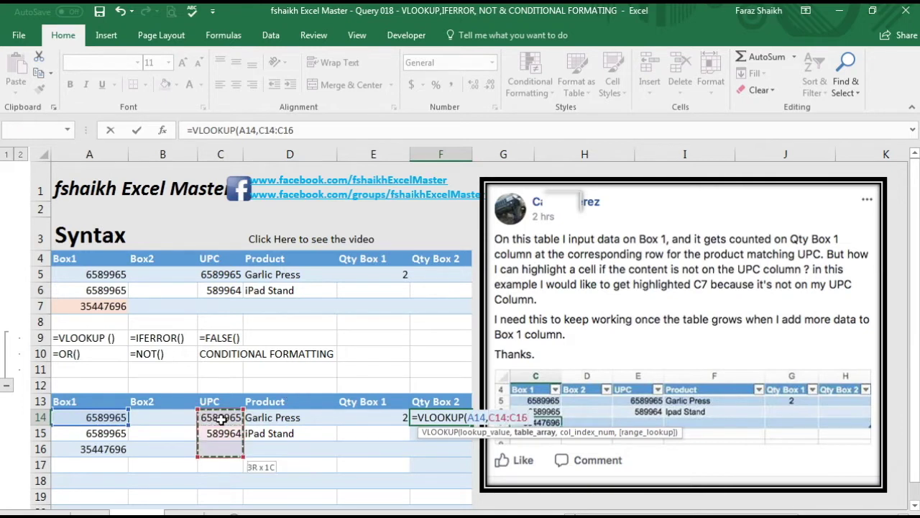
pyautogui.write(',')
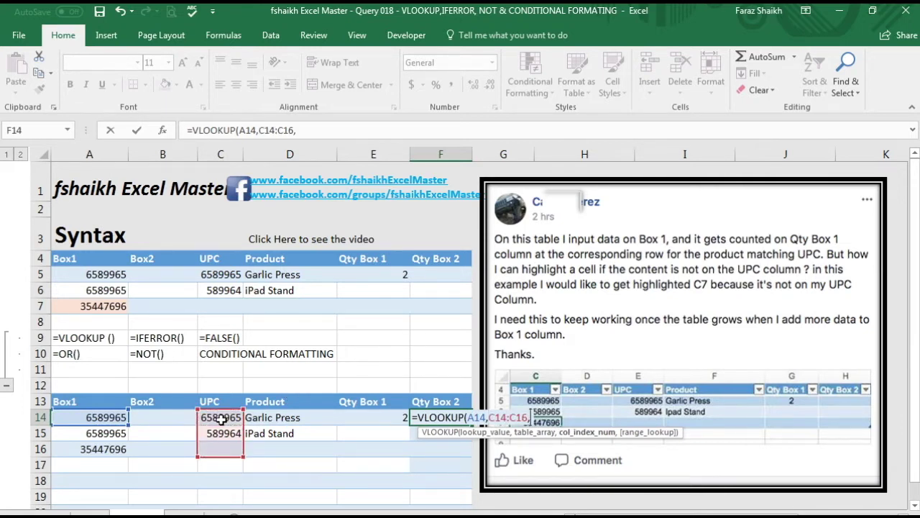
pyautogui.write('1,')
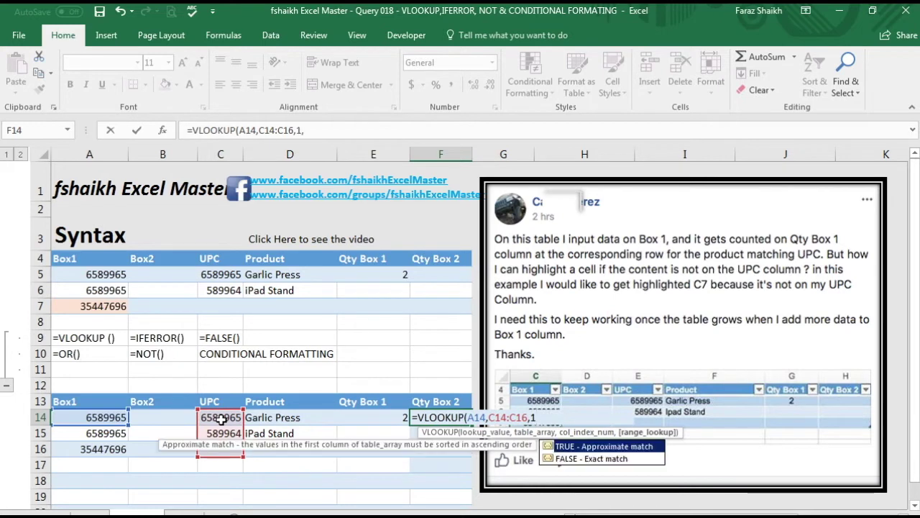
pyautogui.press('Down')
pyautogui.press('Up')
pyautogui.press('Down')
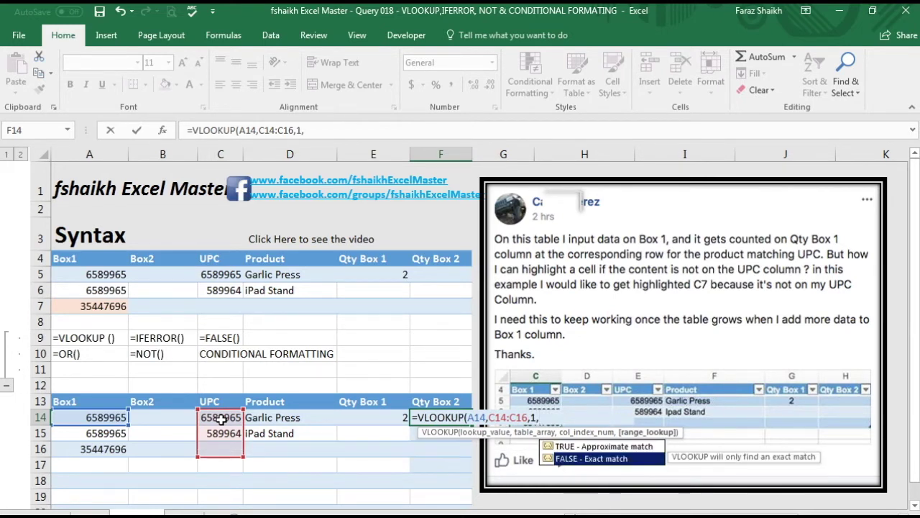
pyautogui.press('Tab')
pyautogui.write(')')
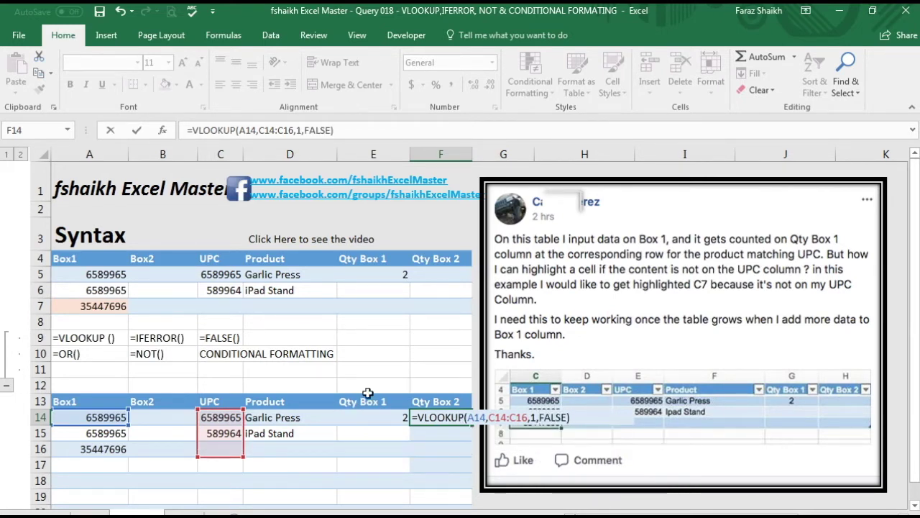
pyautogui.click(493, 419)
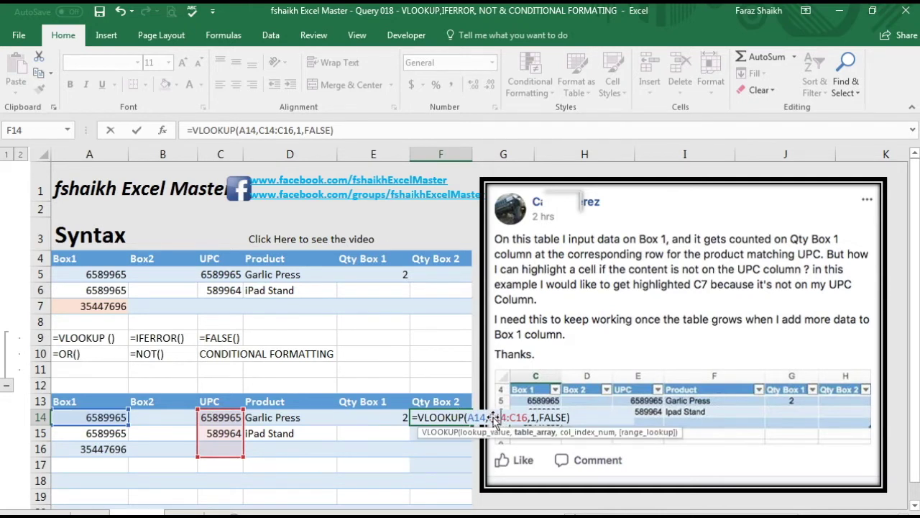
# - Anchor the range start as $C$14, enter the formula, and copy it to F15:F16
pyautogui.press('F4')
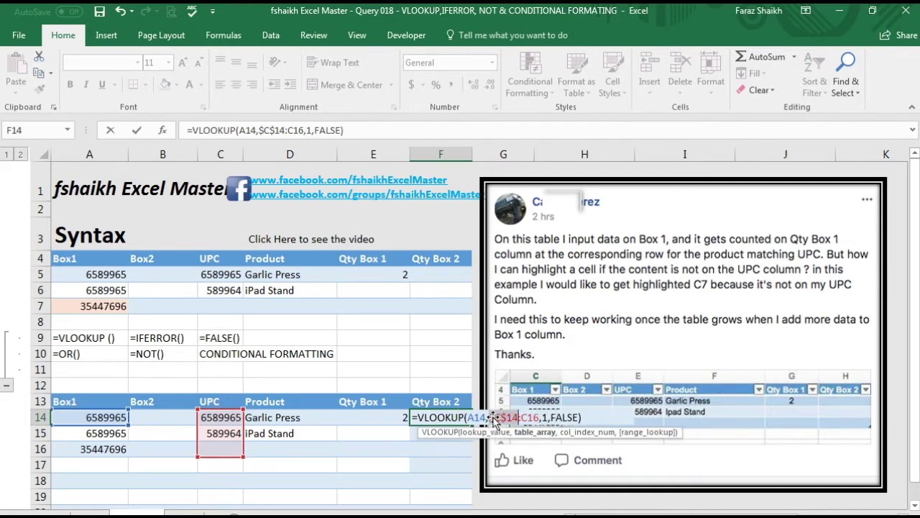
pyautogui.moveTo(494, 422); pyautogui.dragTo(535, 426)
pyautogui.moveTo(535, 426); pyautogui.dragTo(540, 424)
pyautogui.press('Return')
pyautogui.press('Up')
pyautogui.hotkey('ctrl', 'c')
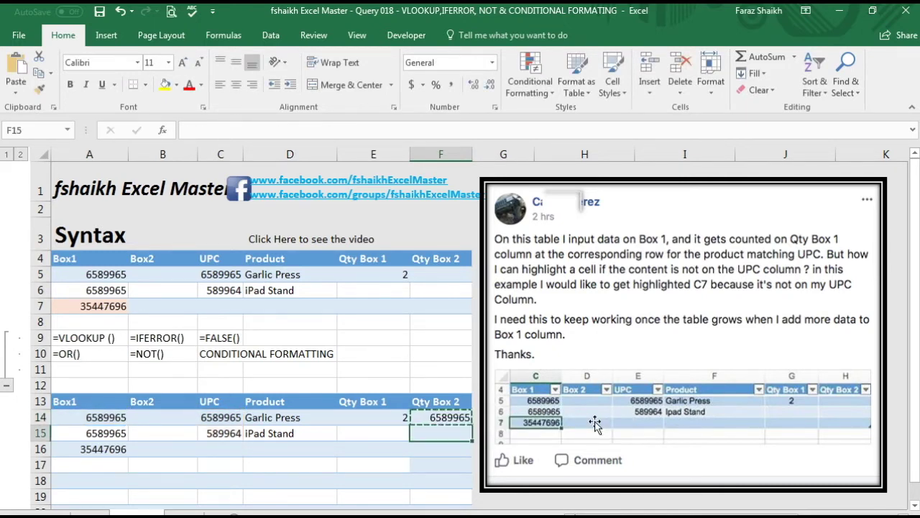
pyautogui.hotkey('shift', 'Down')
pyautogui.hotkey('shift', 'Down')
pyautogui.hotkey('ctrl', 'v')
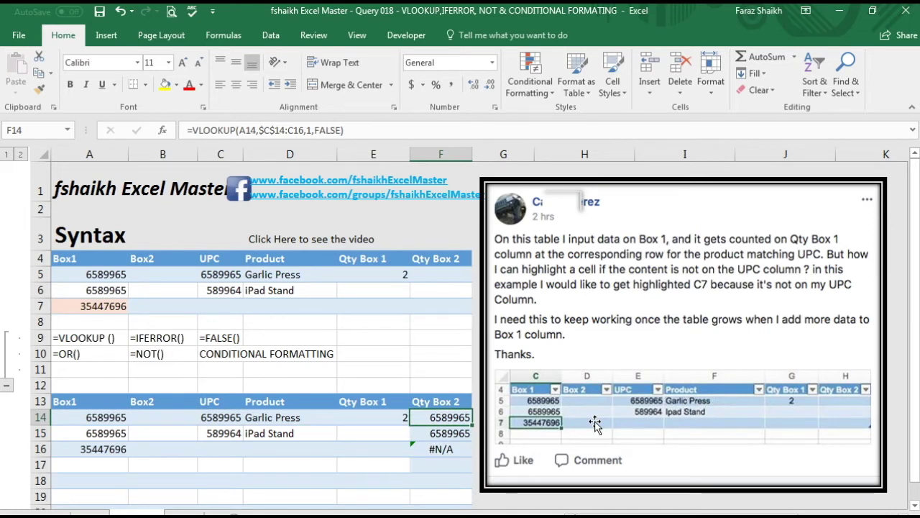
# - Review the lookup results in column F, where 35447696 returns #N/A
pyautogui.press('Down')
pyautogui.press('Down')
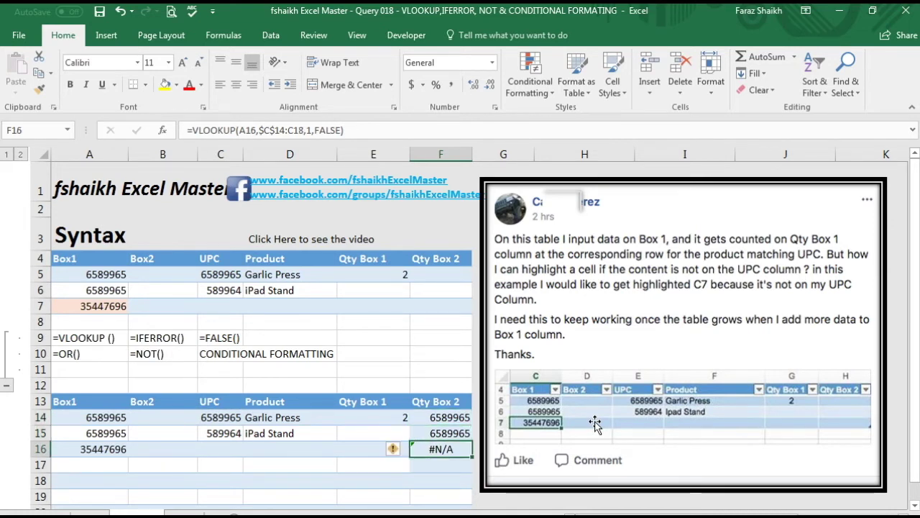
pyautogui.press('Left')
pyautogui.press('Left')
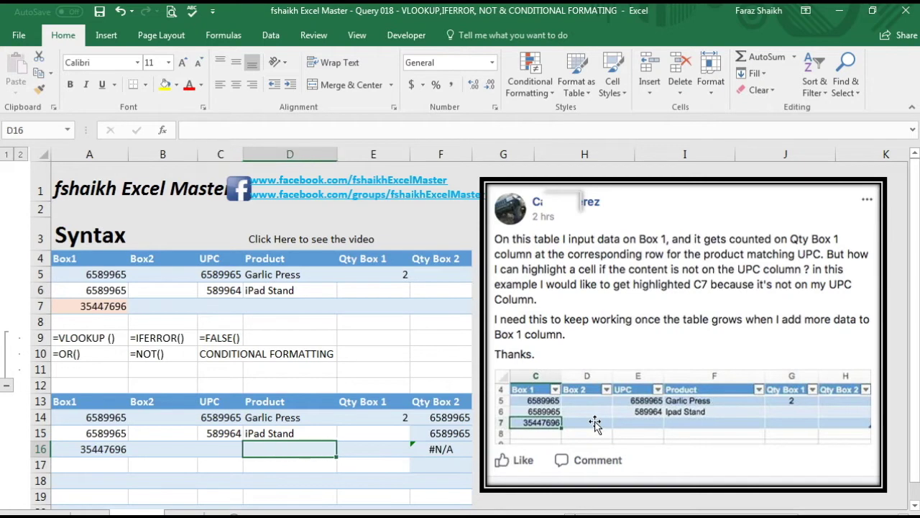
pyautogui.press('Right')
pyautogui.press('Right')
pyautogui.press('Up')
pyautogui.press('Up')
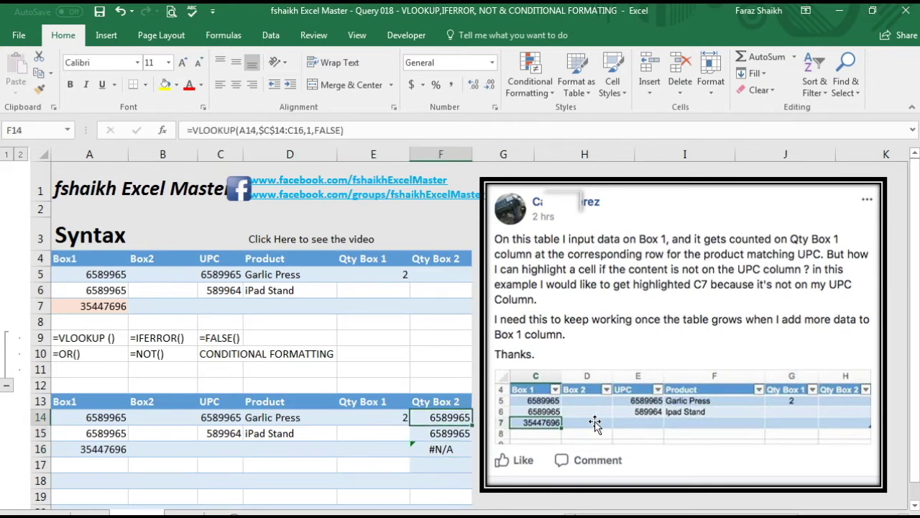
pyautogui.click(192, 129)
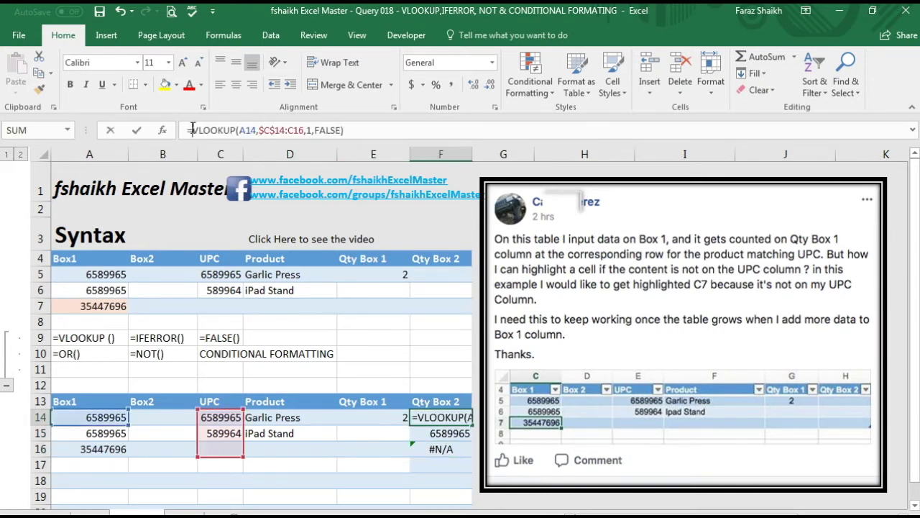
# - Wrap the F14 lookup as =IFERROR(VLOOKUP(...),FALSE) and confirm it
pyautogui.write('IF(')
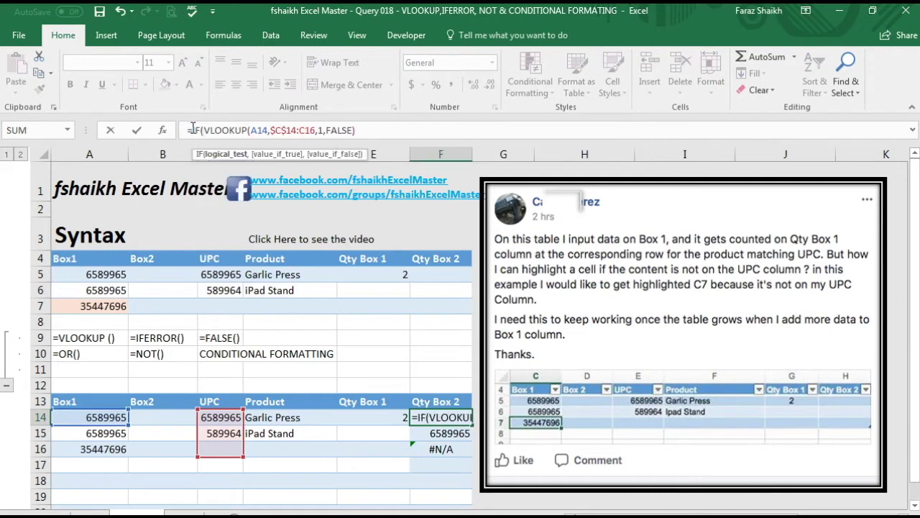
pyautogui.press('BackSpace')
pyautogui.write('ERROR(')
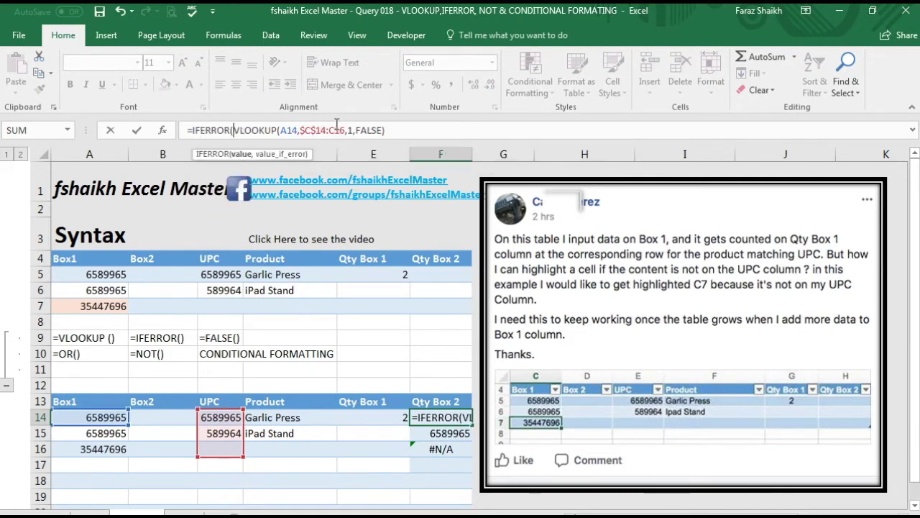
pyautogui.press('Right')
pyautogui.press('Right')
pyautogui.click(399, 130)
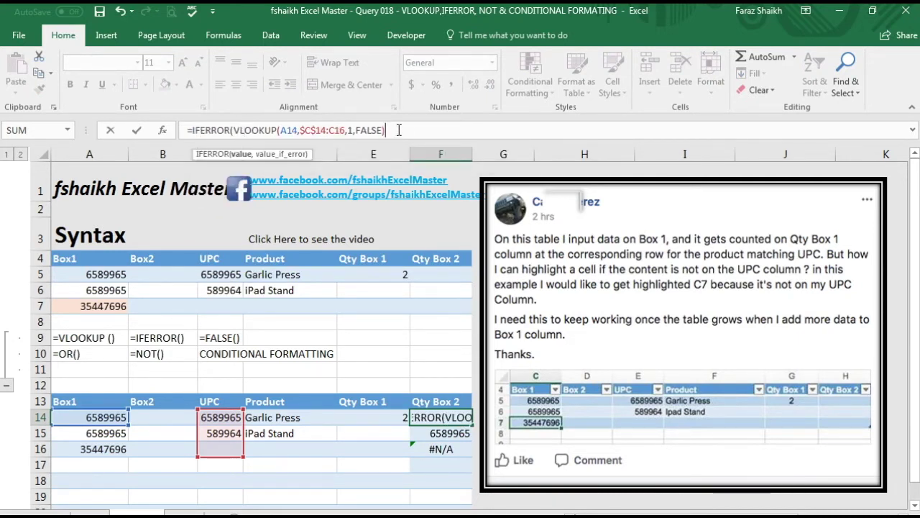
pyautogui.write(',')
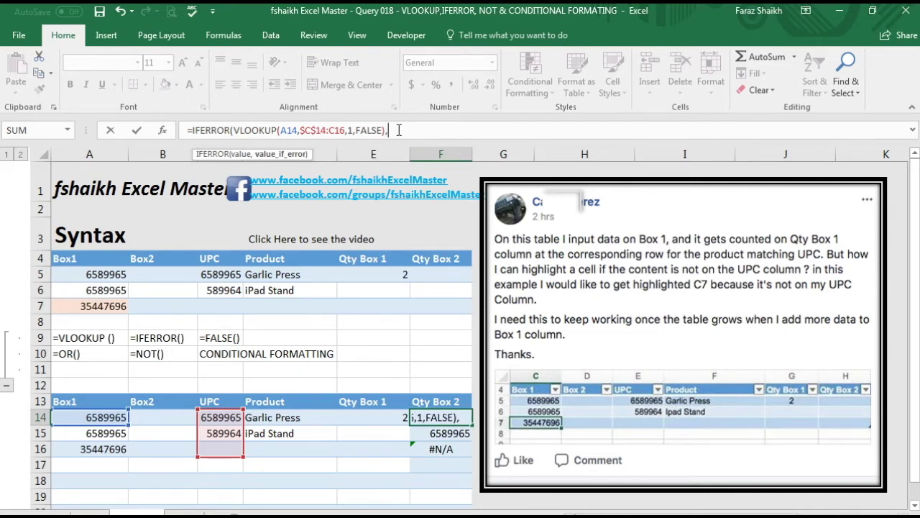
pyautogui.write('FA')
pyautogui.press('Down')
pyautogui.write('LSE')
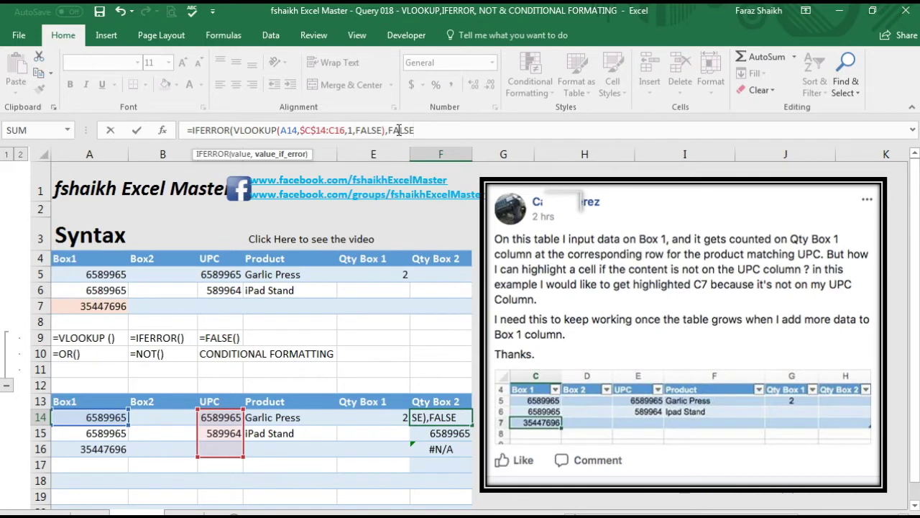
pyautogui.press('Return')
# - Copy the IFERROR formula into F15:F16 so F16 shows FALSE instead of #N/A
pyautogui.press('Up')
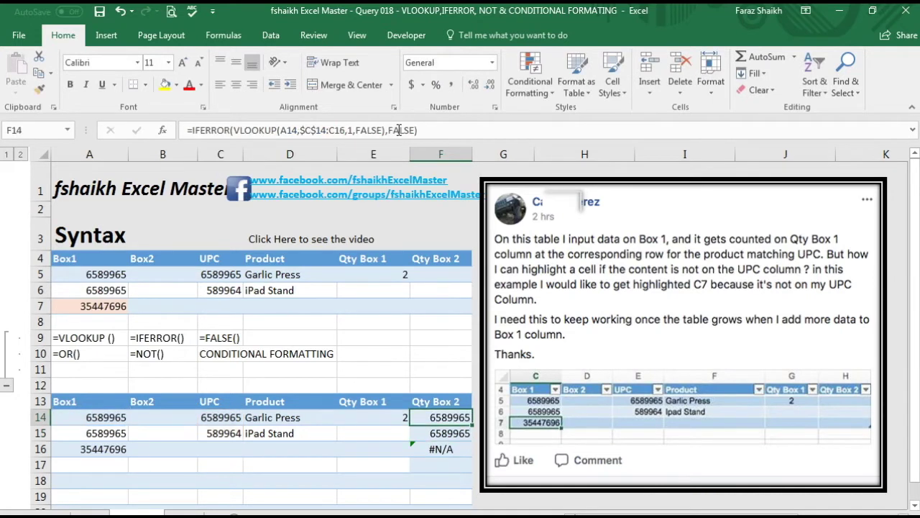
pyautogui.hotkey('ctrl', 'c')
pyautogui.press('Down')
pyautogui.hotkey('shift', 'Down')
pyautogui.hotkey('ctrl', 'v')
pyautogui.press('Escape')
pyautogui.press('Up')
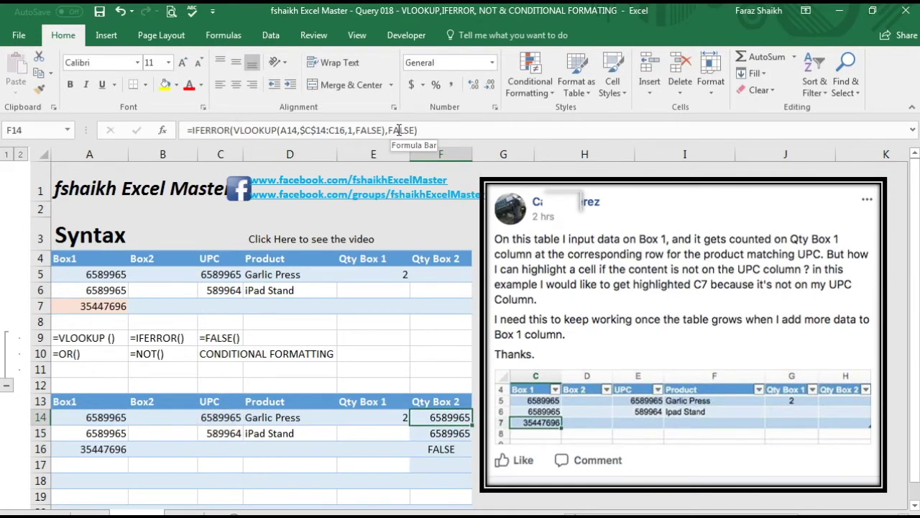
pyautogui.click(190, 130)
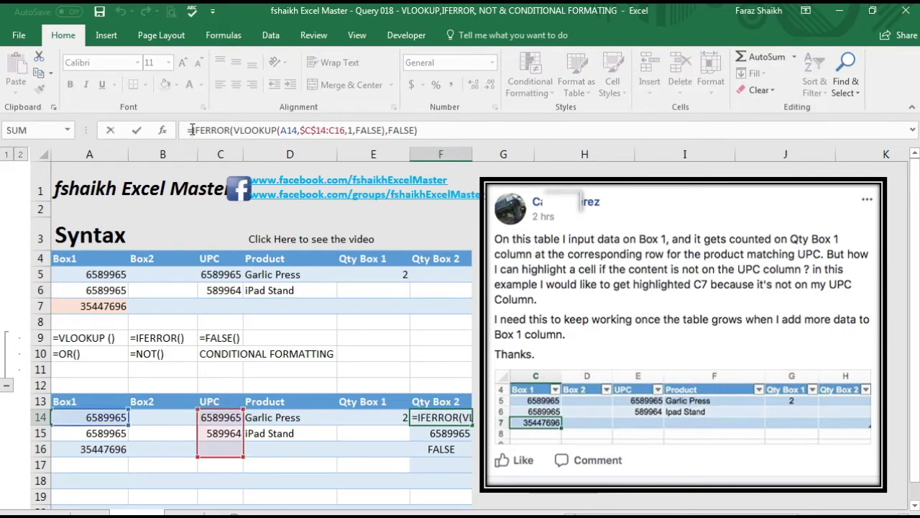
# - Wrap the F14 formula in OR with an A14="" empty-cell check
pyautogui.write('OR(')
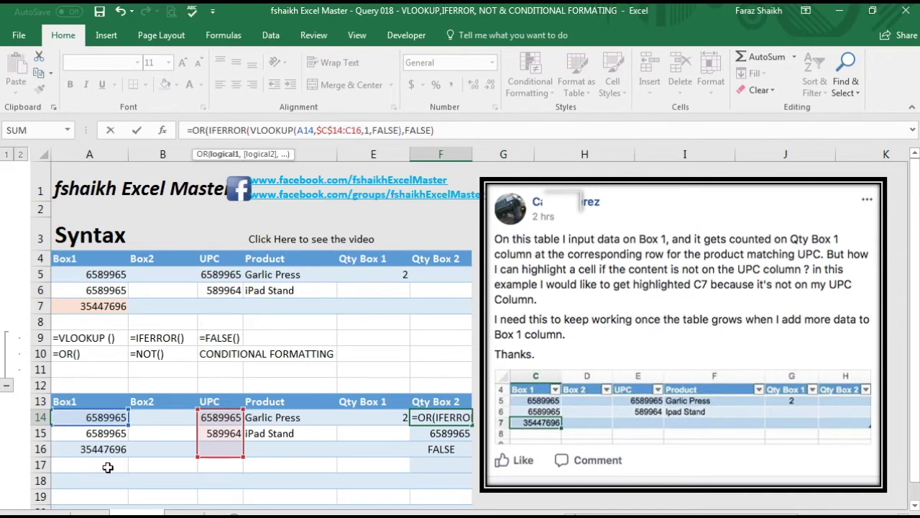
pyautogui.press('Return')
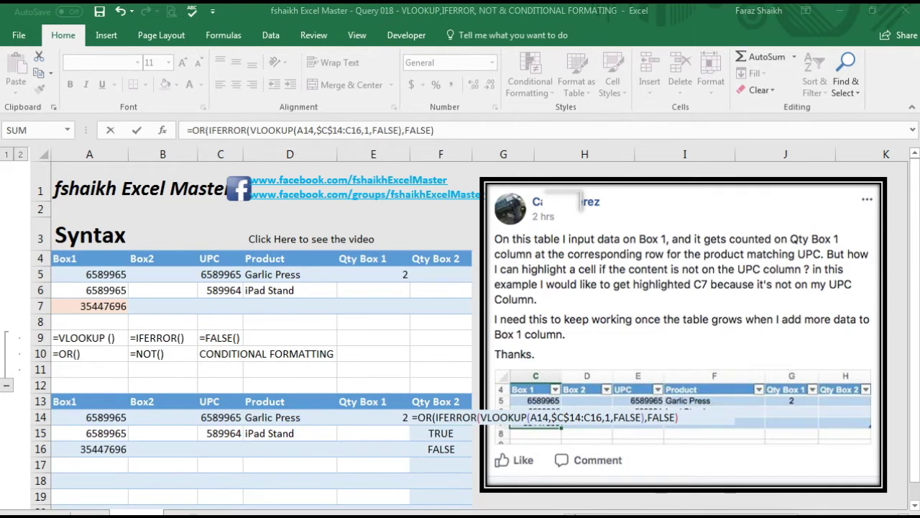
pyautogui.click(469, 131)
pyautogui.write(',')
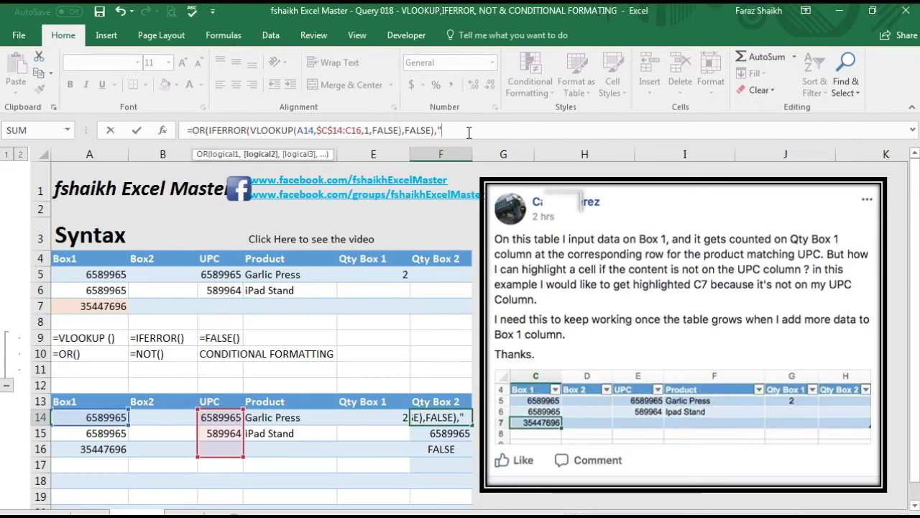
pyautogui.press('BackSpace')
pyautogui.click(98, 417)
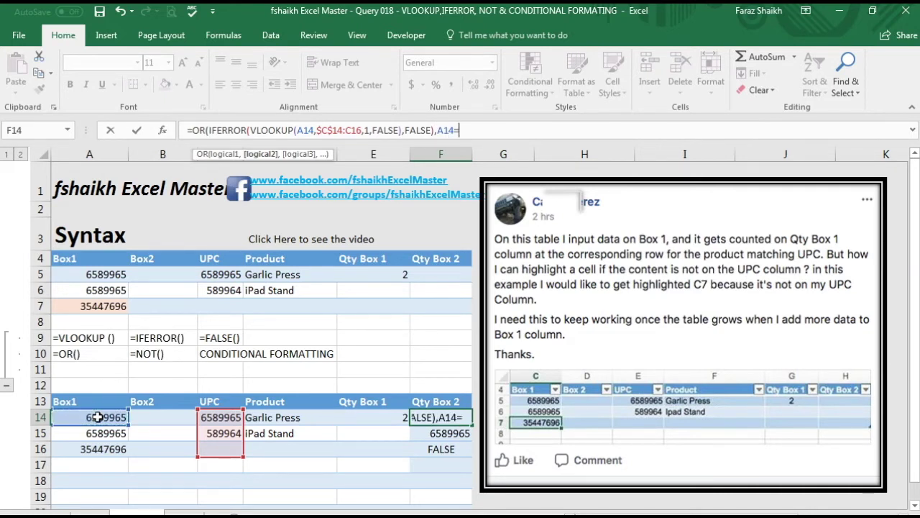
pyautogui.write(')')
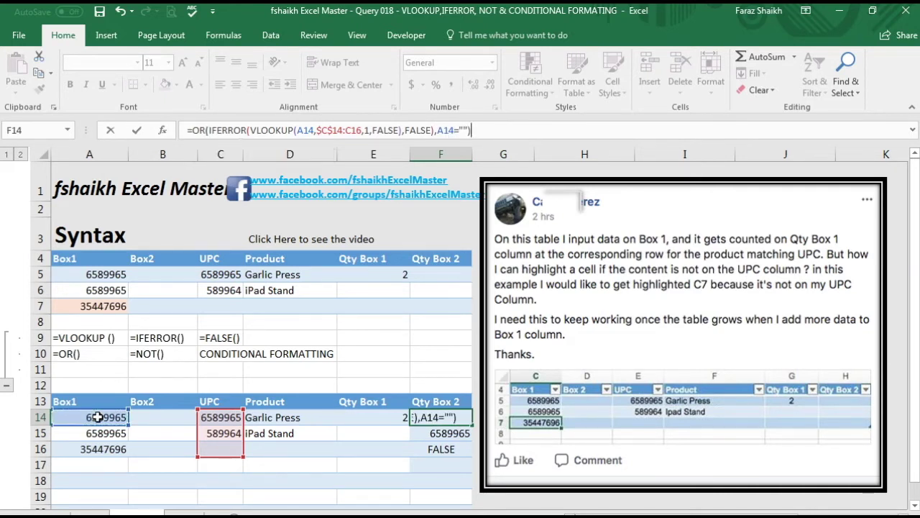
pyautogui.press('Return')
# - Fill the OR formula through F17, giving TRUE, TRUE, FALSE, TRUE
pyautogui.press('Up')
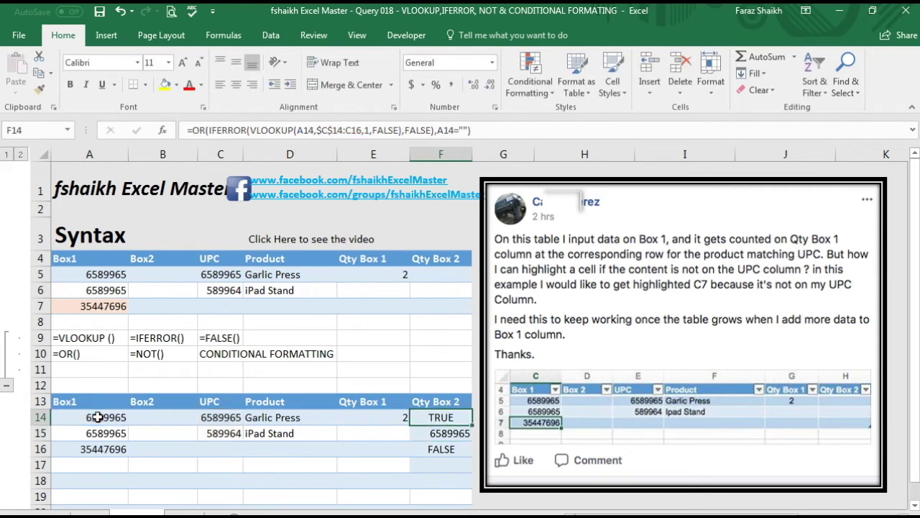
pyautogui.hotkey('ctrl', 'c')
pyautogui.press('Down')
pyautogui.hotkey('shift', 'Down')
pyautogui.hotkey('shift', 'Down')
pyautogui.hotkey('ctrl', 'v')
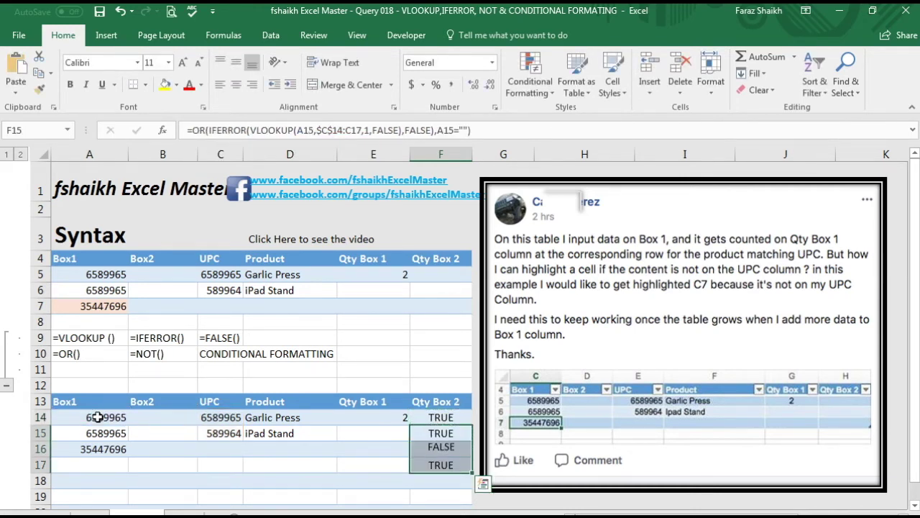
pyautogui.press('Escape')
pyautogui.press('Down')
pyautogui.press('Down')
pyautogui.press('Up')
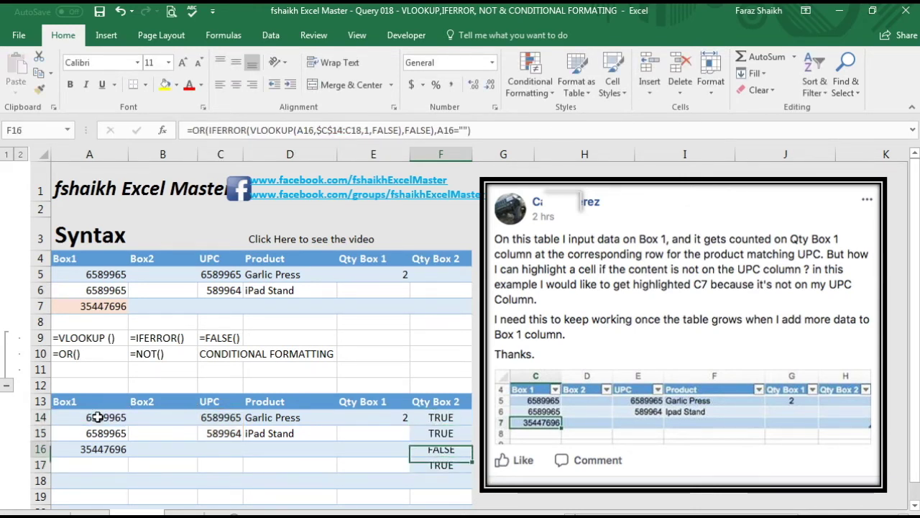
pyautogui.press('Down')
pyautogui.press('Up')
pyautogui.press('Up')
pyautogui.press('Up')
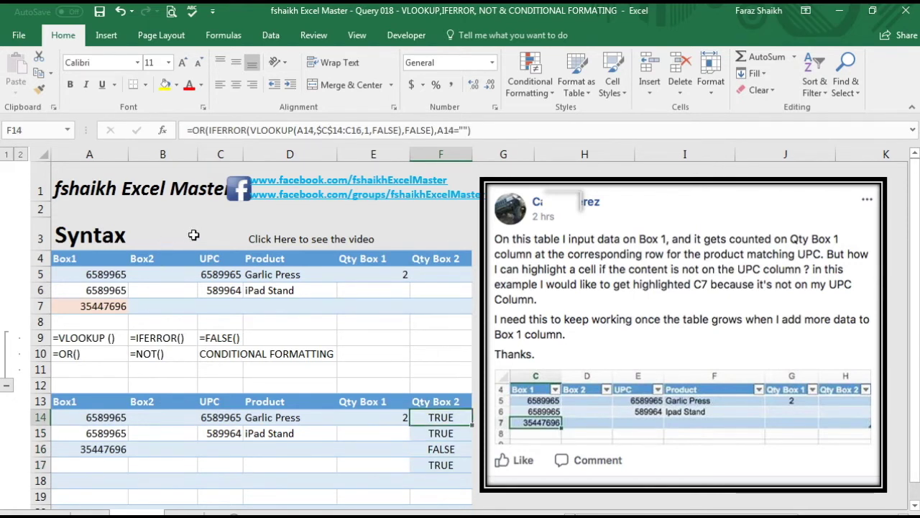
pyautogui.click(194, 129)
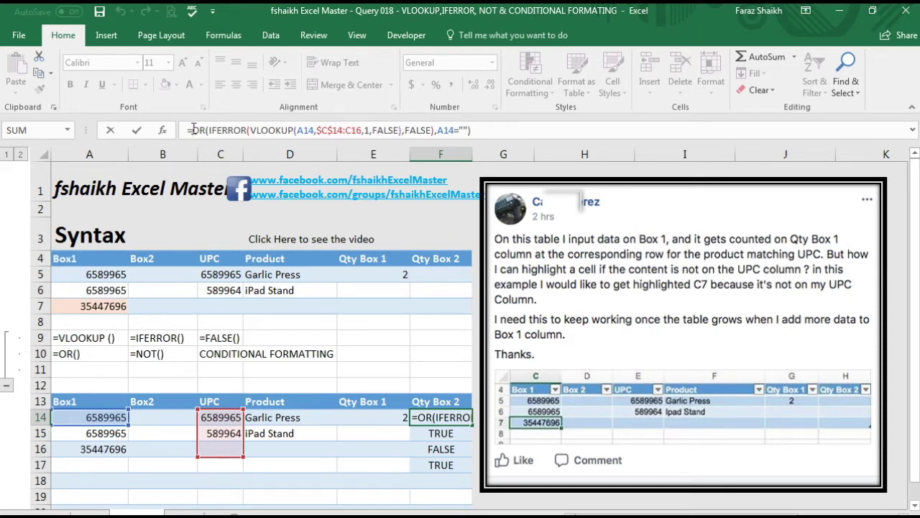
# - Insert NOT( before OR in the F14 formula and close the bracket
pyautogui.press('Escape')
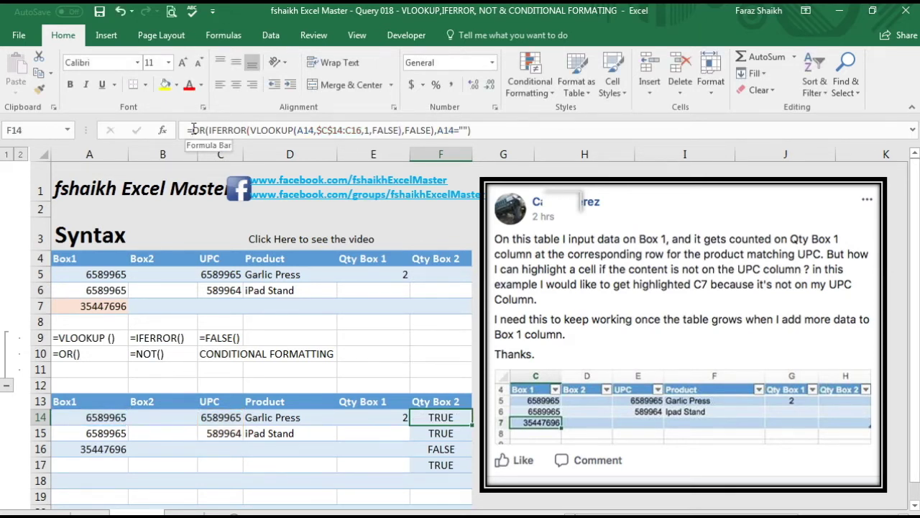
pyautogui.click(193, 130)
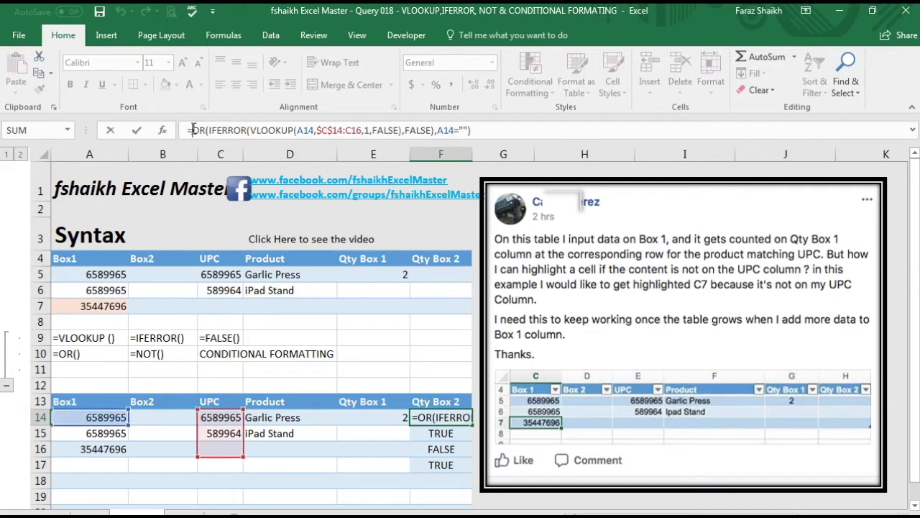
pyautogui.write('=')
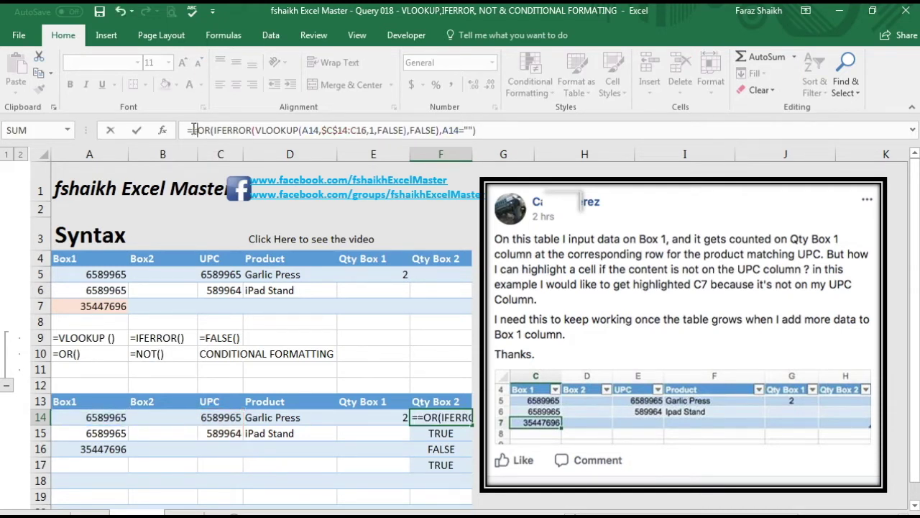
pyautogui.press('BackSpace')
pyautogui.write('no')
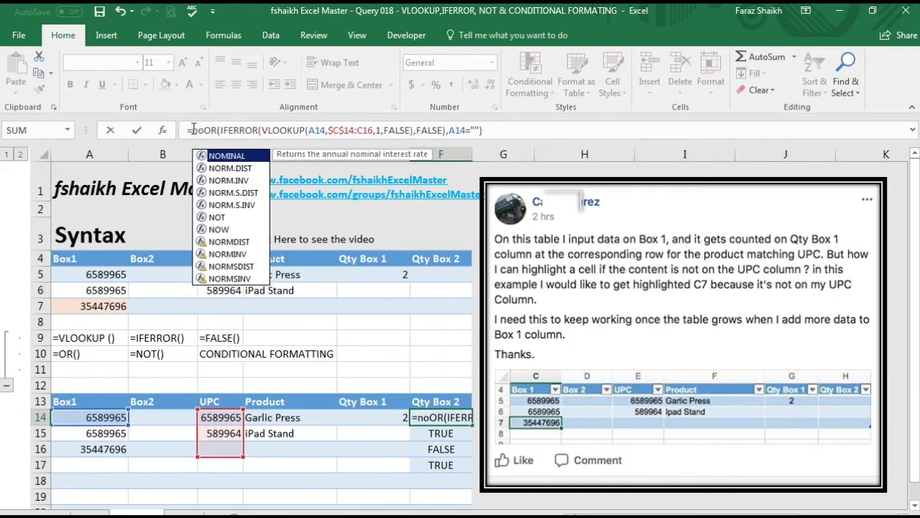
pyautogui.write('t')
pyautogui.press('Tab')
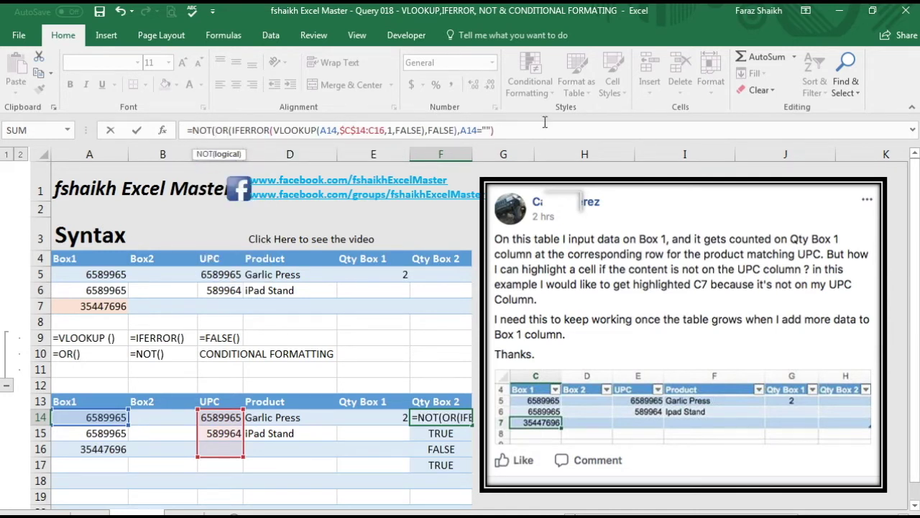
pyautogui.click(529, 130)
pyautogui.write(')')
pyautogui.press('Return')
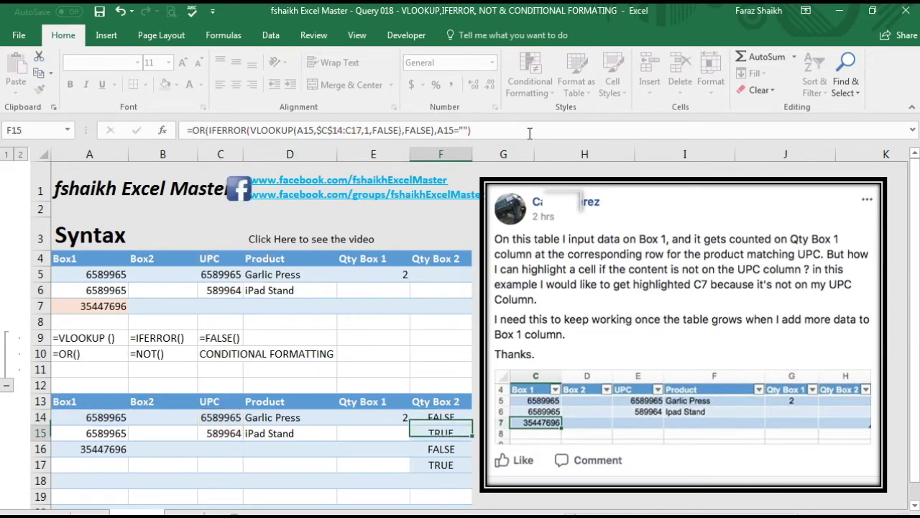
# - Copy the NOT formula to F15:F17 and confirm only the 35447696 row reads TRUE
pyautogui.press('Up')
pyautogui.hotkey('ctrl', 'c')
pyautogui.press('Down')
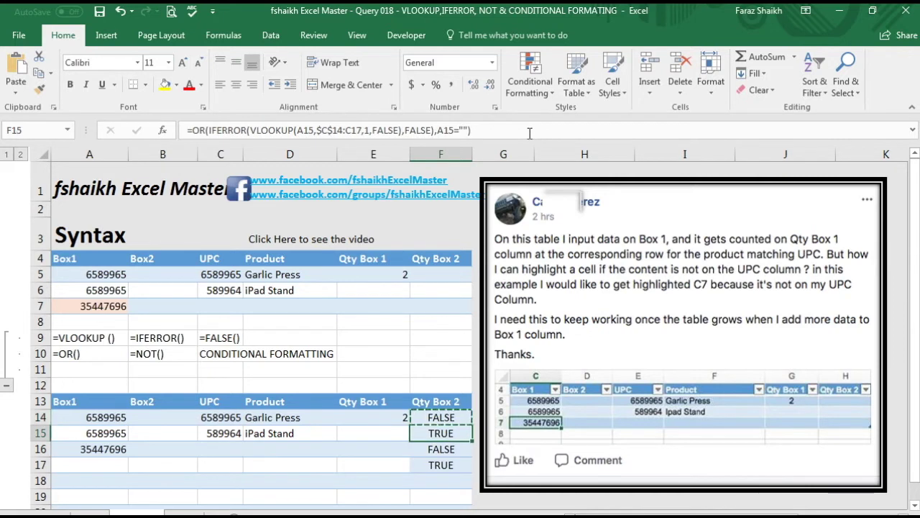
pyautogui.hotkey('shift', 'Down')
pyautogui.hotkey('shift', 'Down')
pyautogui.press('Return')
pyautogui.press('Up')
pyautogui.press('Up')
pyautogui.press('Down')
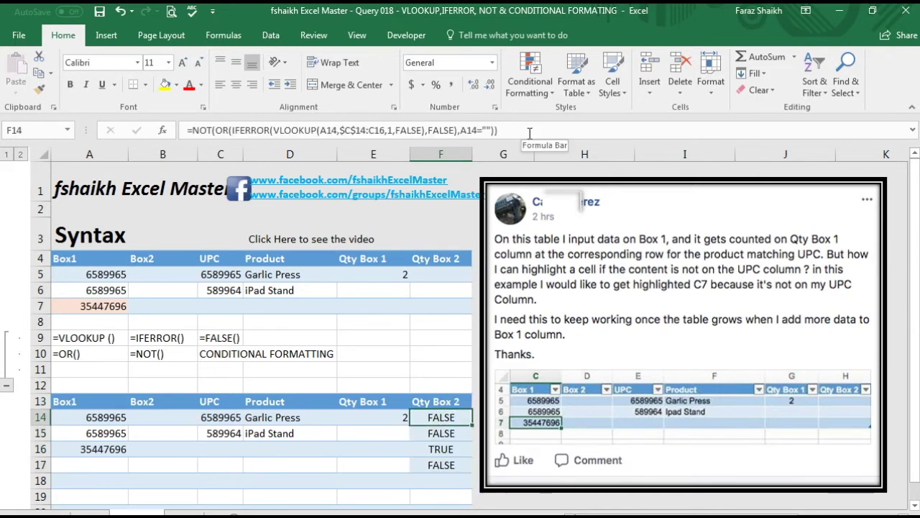
pyautogui.press('Down')
pyautogui.press('Up')
pyautogui.press('Down')
pyautogui.press('Down')
pyautogui.press('Up')
pyautogui.press('Up')
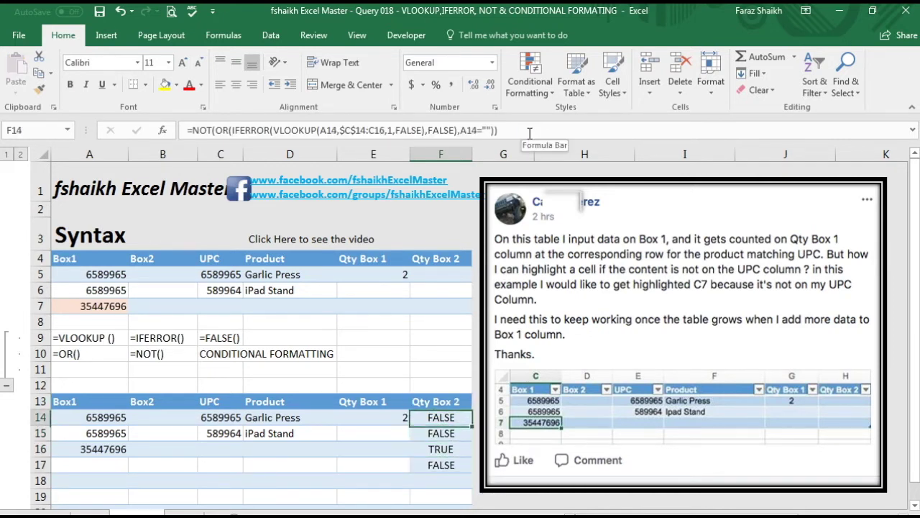
pyautogui.press('Down')
pyautogui.press('Down')
pyautogui.press('Up')
pyautogui.press('Up')
pyautogui.press('Up')
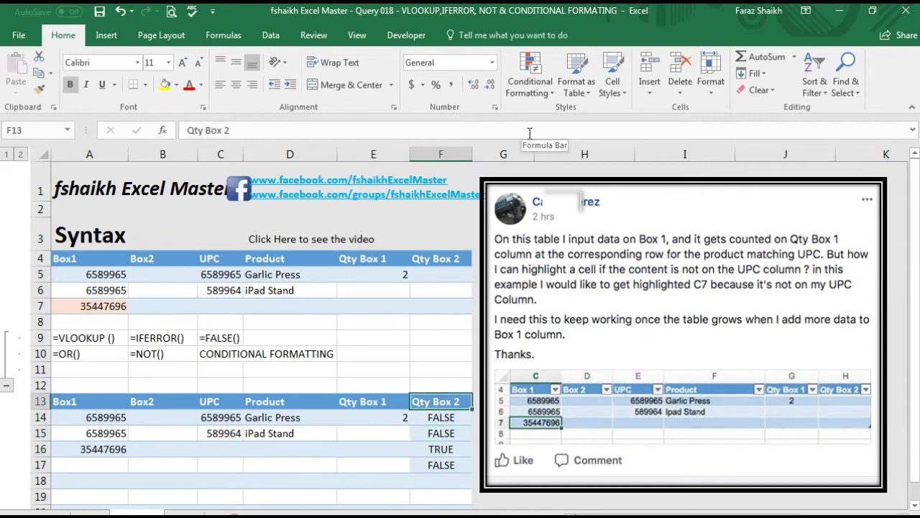
pyautogui.press('Down')
# - Copy the full F14 formula text from the formula bar
pyautogui.click(530, 133)
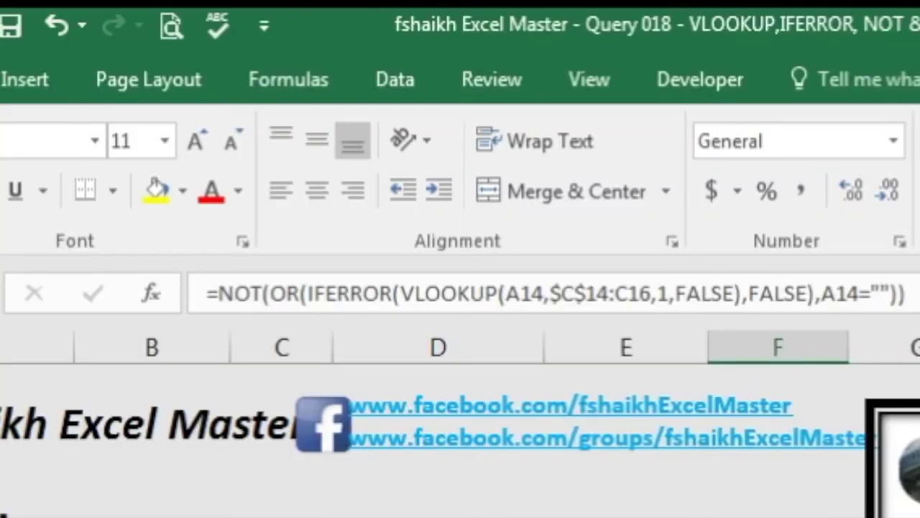
pyautogui.hotkey('shift', 'Home')
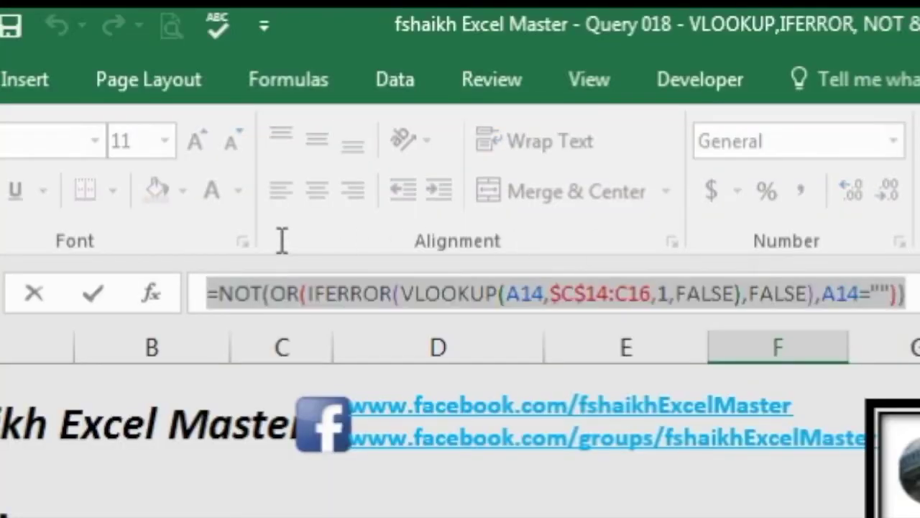
pyautogui.press('Return')
pyautogui.press('Up')
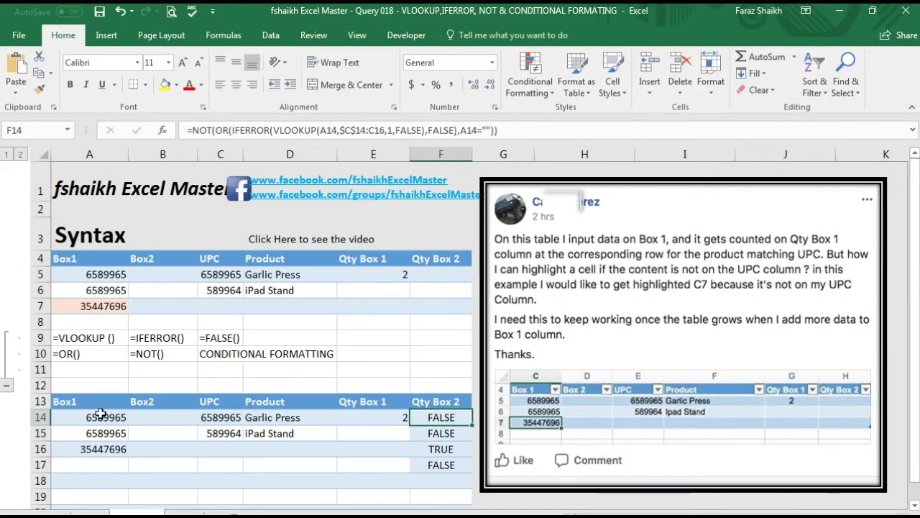
# - Select A14:A20 and paste the NOT/OR/IFERROR/VLOOKUP formula into a new formula-based rule
pyautogui.moveTo(100, 415); pyautogui.dragTo(100, 465)
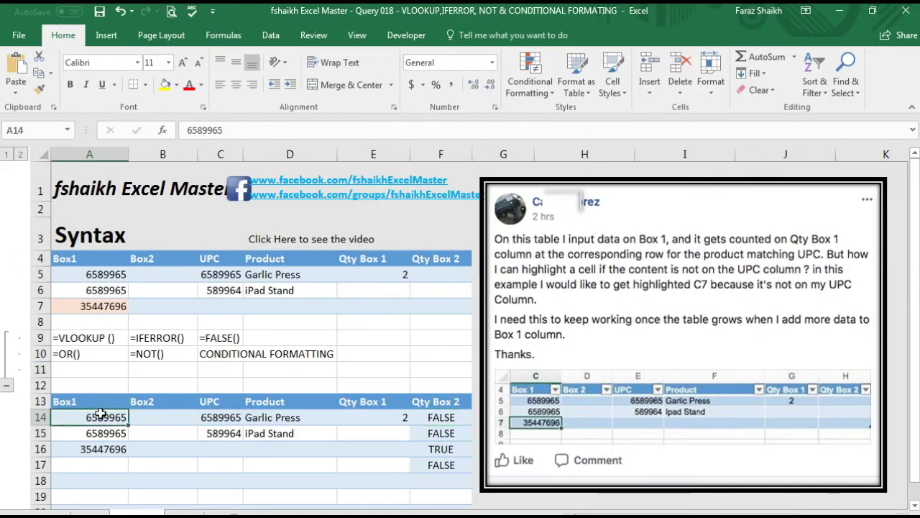
pyautogui.moveTo(101, 415); pyautogui.dragTo(100, 503)
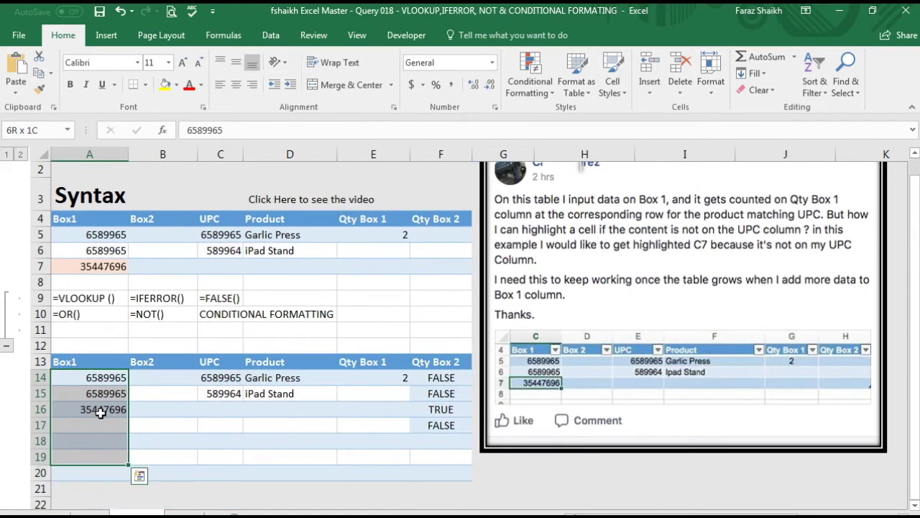
pyautogui.click(526, 75)
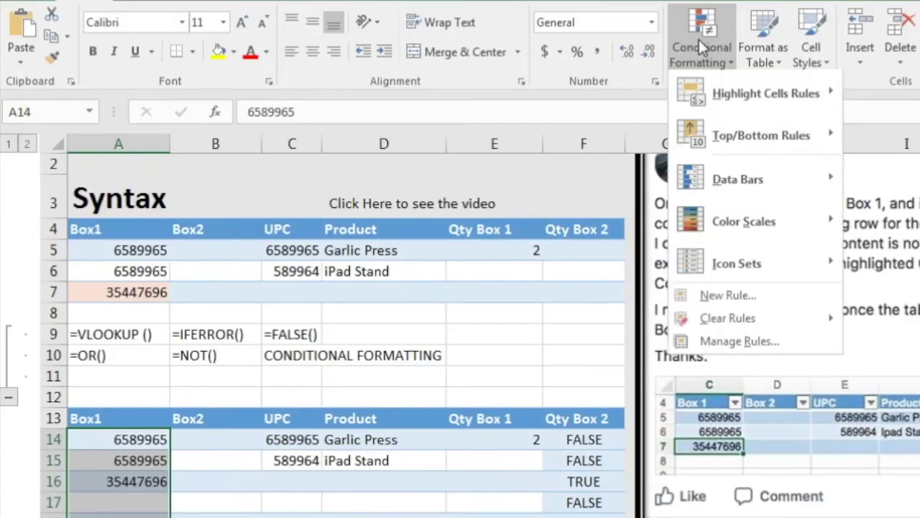
pyautogui.click(691, 298)
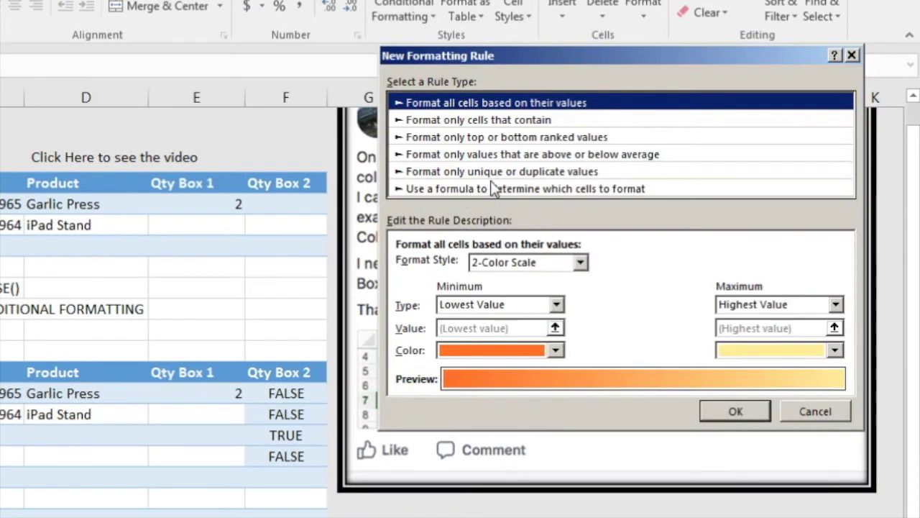
pyautogui.click(480, 190)
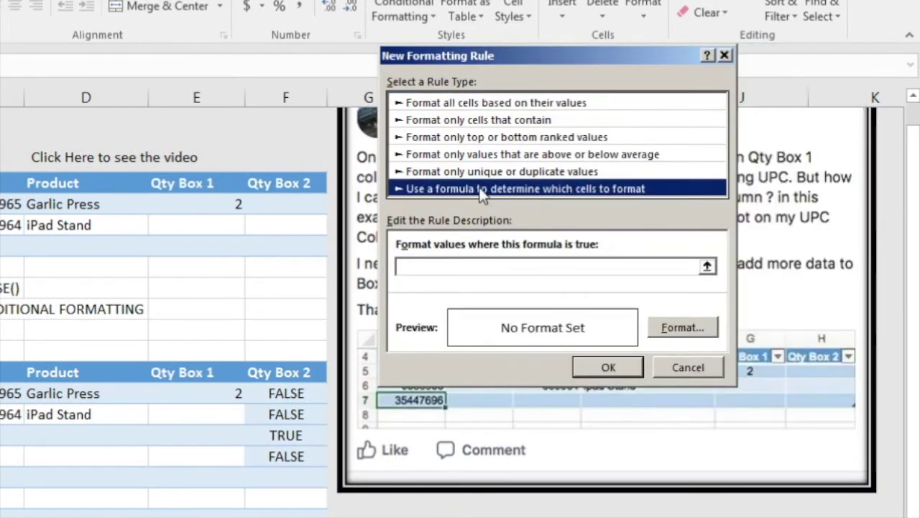
pyautogui.click(450, 263)
pyautogui.hotkey('ctrl', 'v')
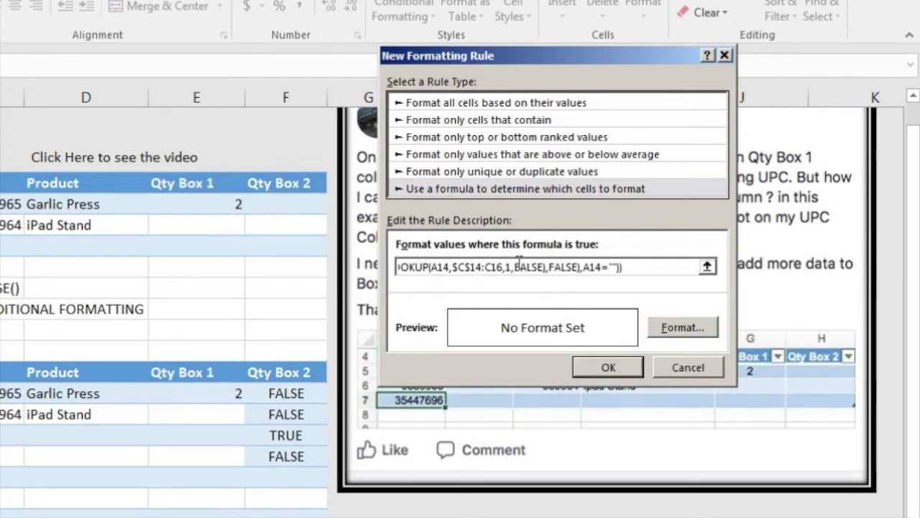
# - Give the rule a light peach fill and create it
pyautogui.click(695, 333)
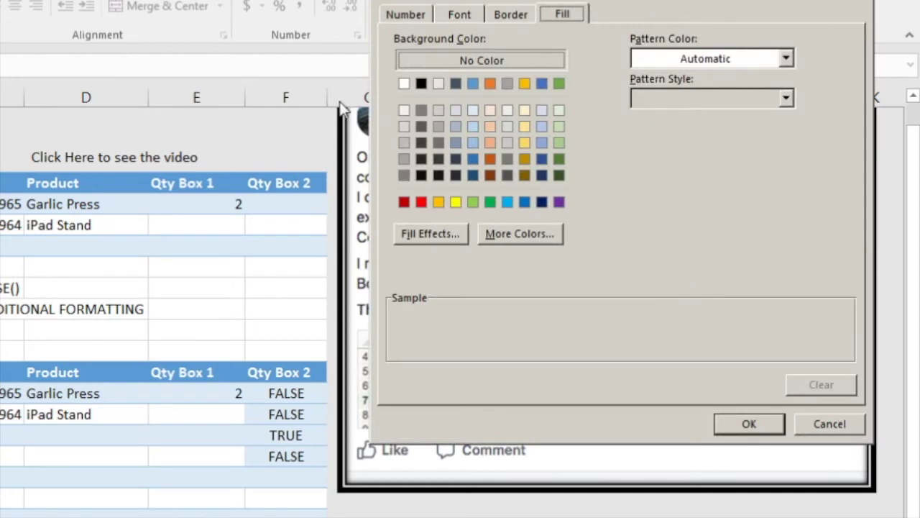
pyautogui.click(489, 110)
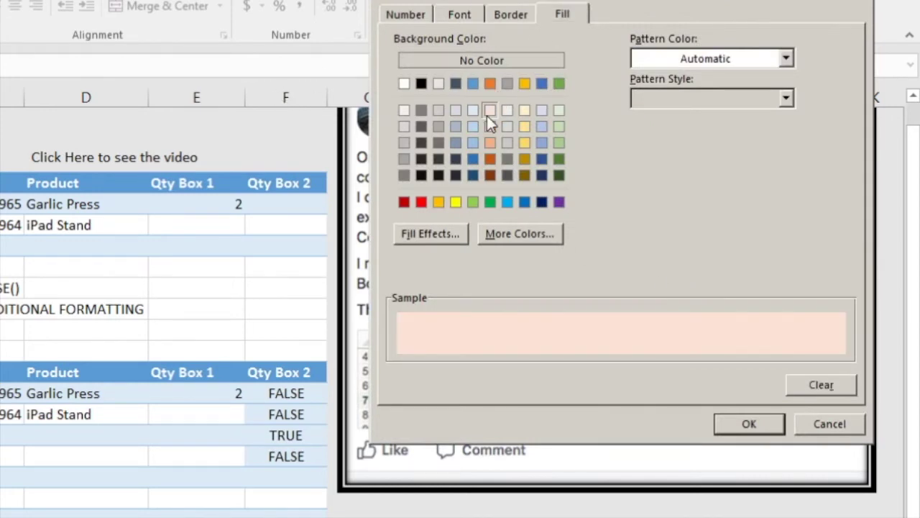
pyautogui.click(747, 424)
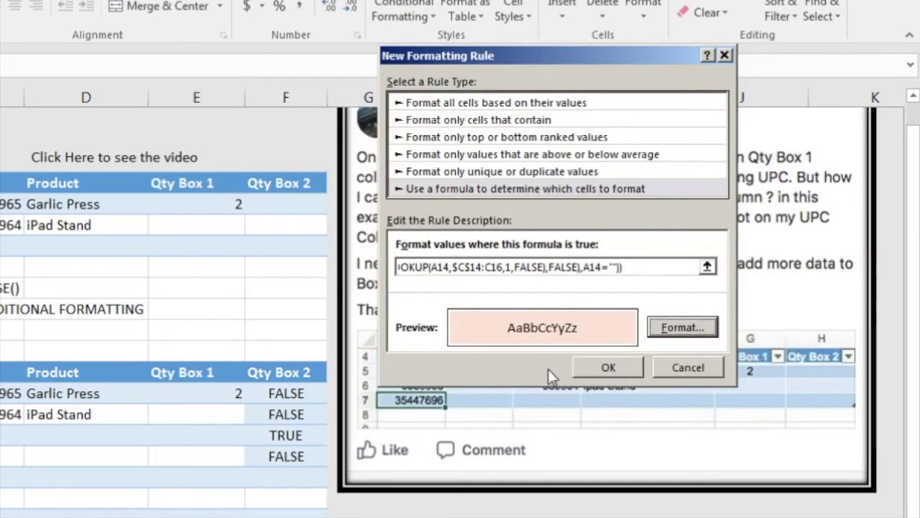
pyautogui.click(608, 367)
# - Verify in the rules manager that the peach formula rule applies to $A$14:$A$20
pyautogui.click(536, 87)
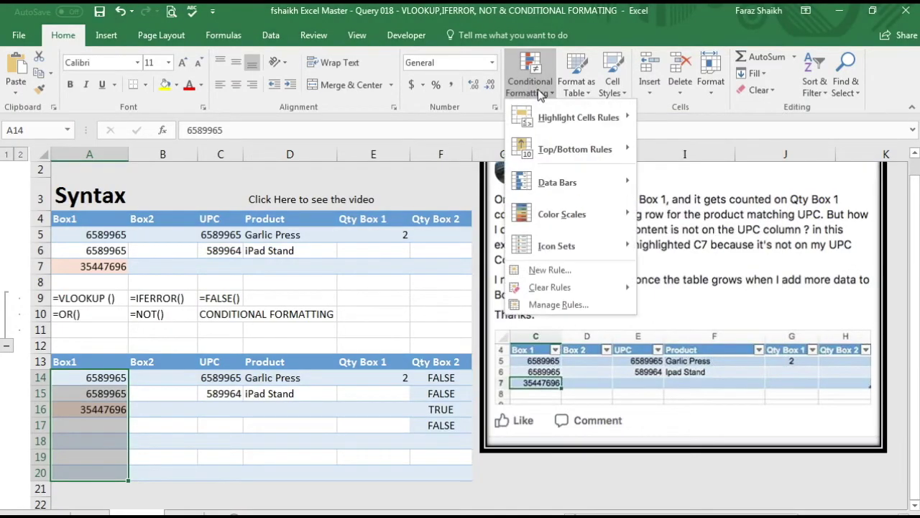
pyautogui.click(576, 305)
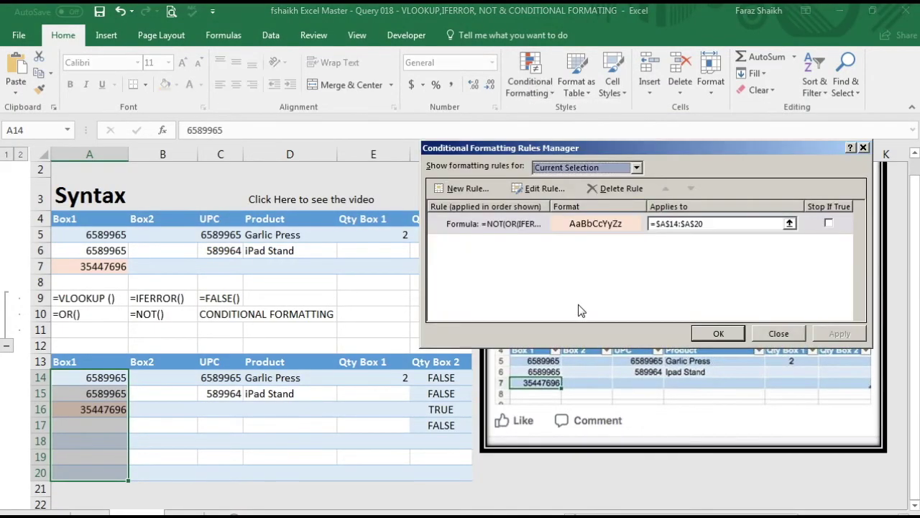
pyautogui.click(655, 223)
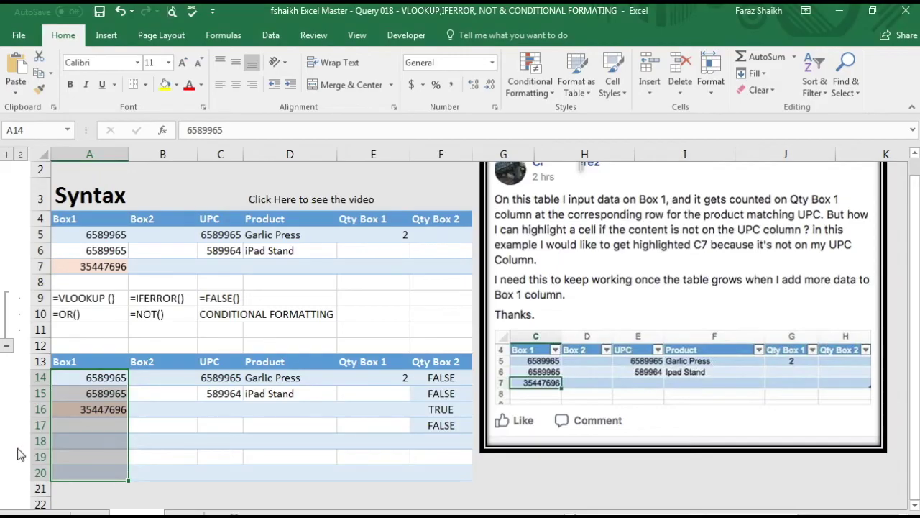
# - Enter test value 1 in Box1 cell A17 and in UPC cell C16
pyautogui.click(89, 426)
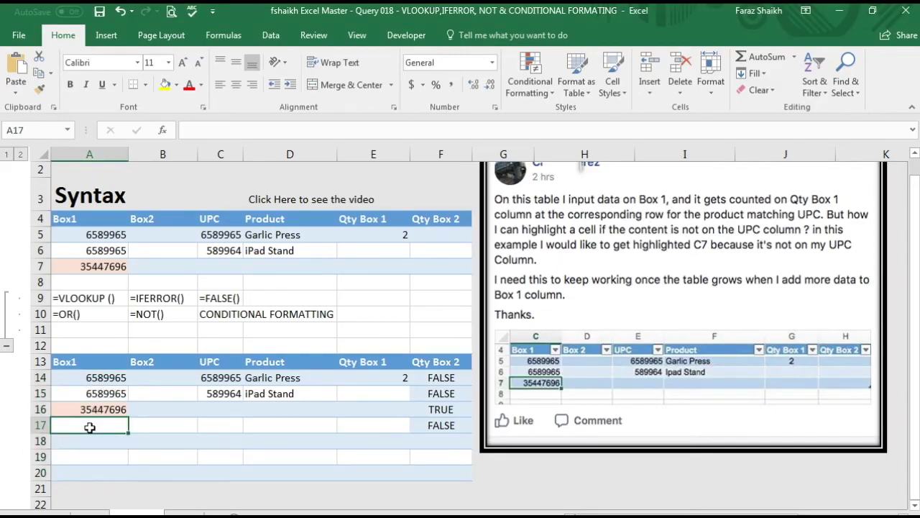
pyautogui.write('1')
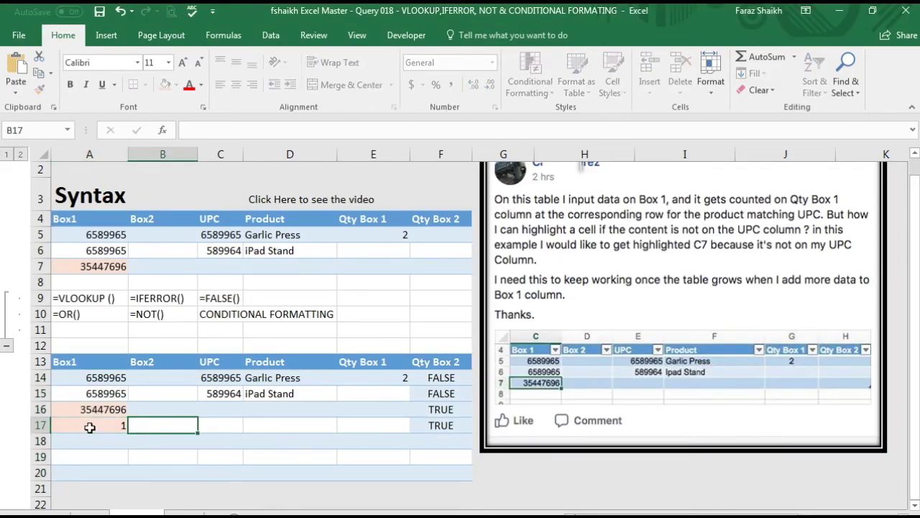
pyautogui.press('Return')
pyautogui.press('Up')
pyautogui.press('Right')
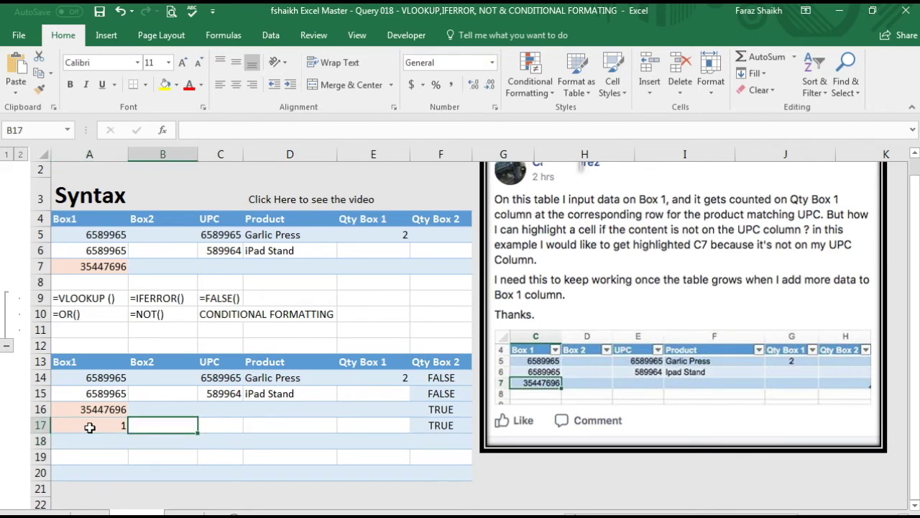
pyautogui.press('Up')
pyautogui.press('Right')
pyautogui.write('1')
pyautogui.press('Return')
pyautogui.press('Left')
pyautogui.press('Left')
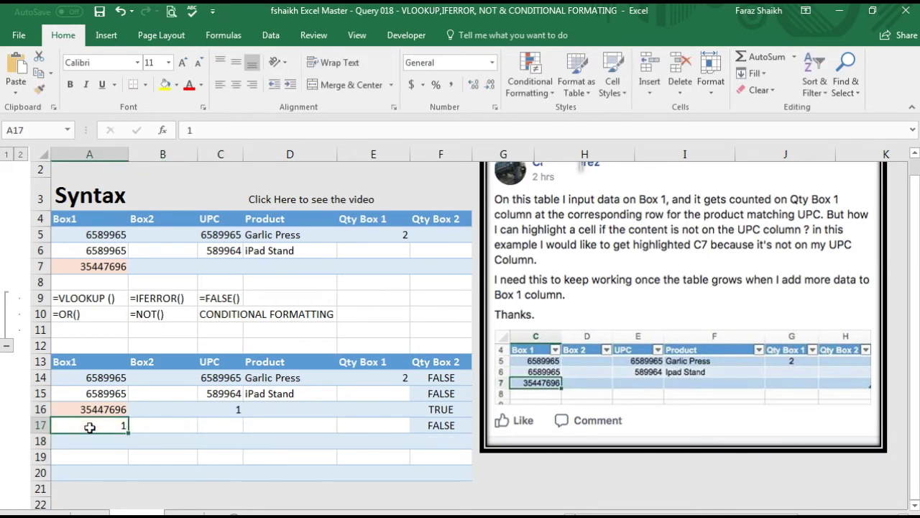
pyautogui.press('Down')
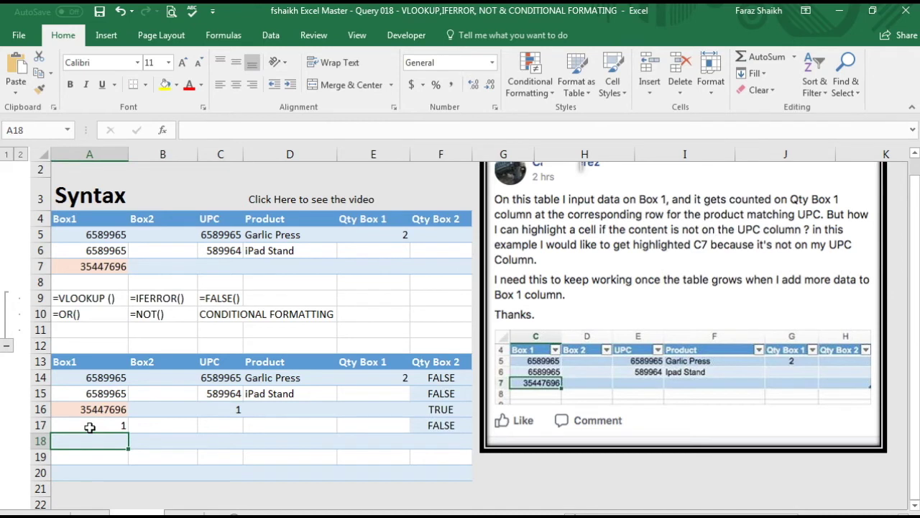
# - Enter test value 2 in Box1 cell A18 and in UPC cells C17 and C18
pyautogui.write('2')
pyautogui.press('Right')
pyautogui.press('Right')
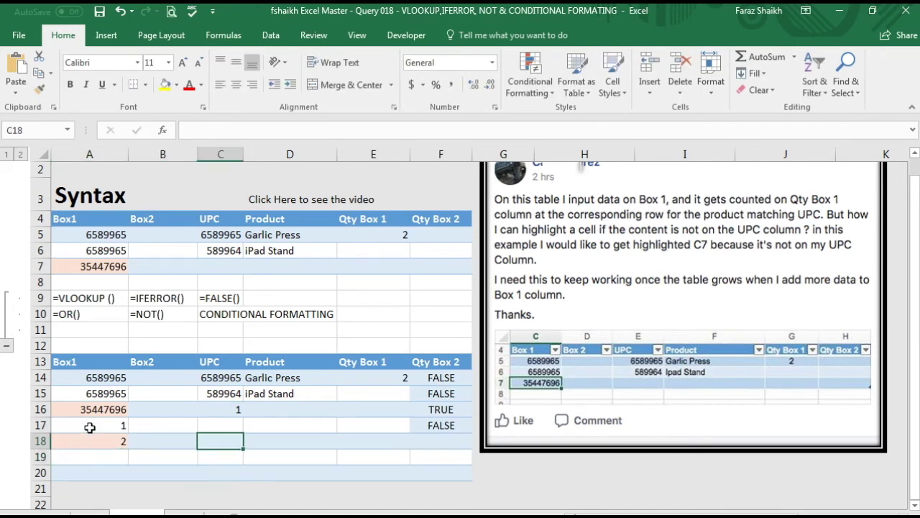
pyautogui.write('2')
pyautogui.press('Up')
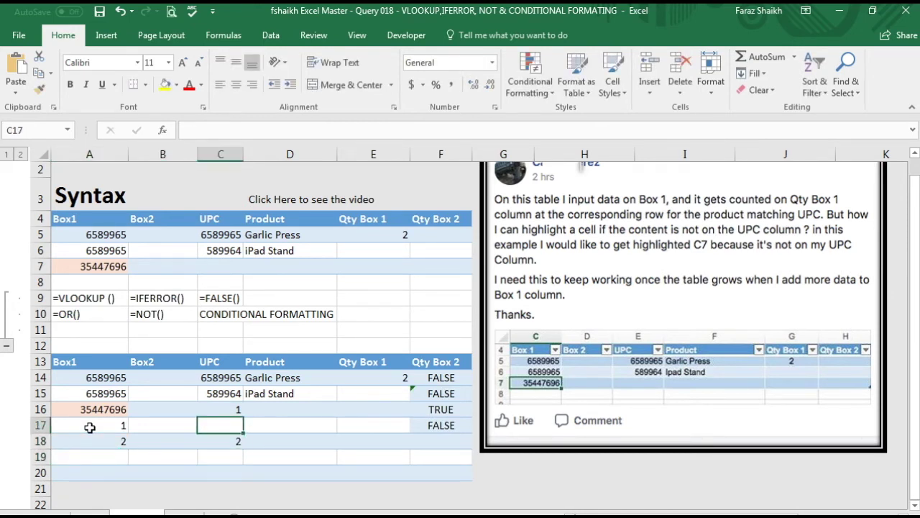
pyautogui.write('2')
pyautogui.press('Return')
# - Enter 45 as the UPC test value in C19
pyautogui.press('Left')
pyautogui.press('Left')
pyautogui.press('Down')
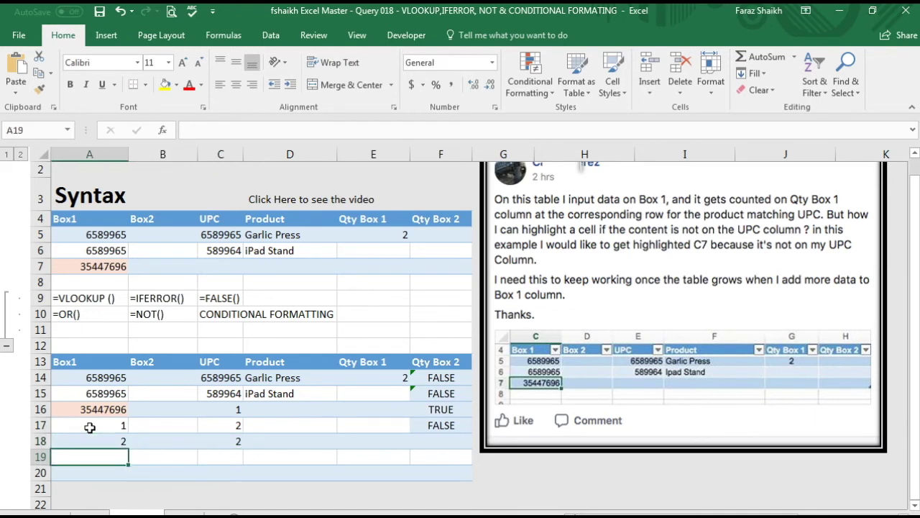
pyautogui.press('Right')
pyautogui.press('Right')
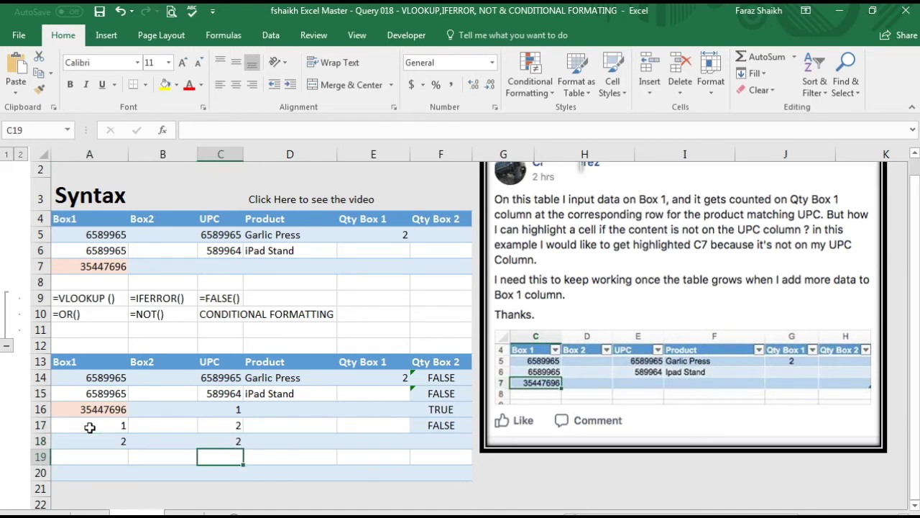
pyautogui.write('45')
pyautogui.press('Left')
pyautogui.press('Left')
pyautogui.press('Right')
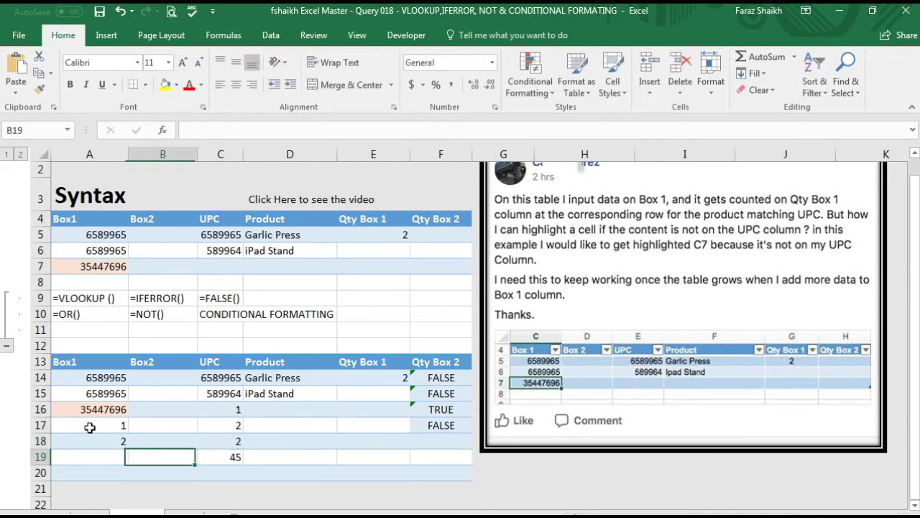
pyautogui.press('Right')
pyautogui.press('Right')
# - Copy the F17 check formula into F18:F19 and review the results
pyautogui.press('Up')
pyautogui.press('Right')
pyautogui.press('Right')
pyautogui.press('Up')
pyautogui.hotkey('ctrl', 'c')
pyautogui.press('Down')
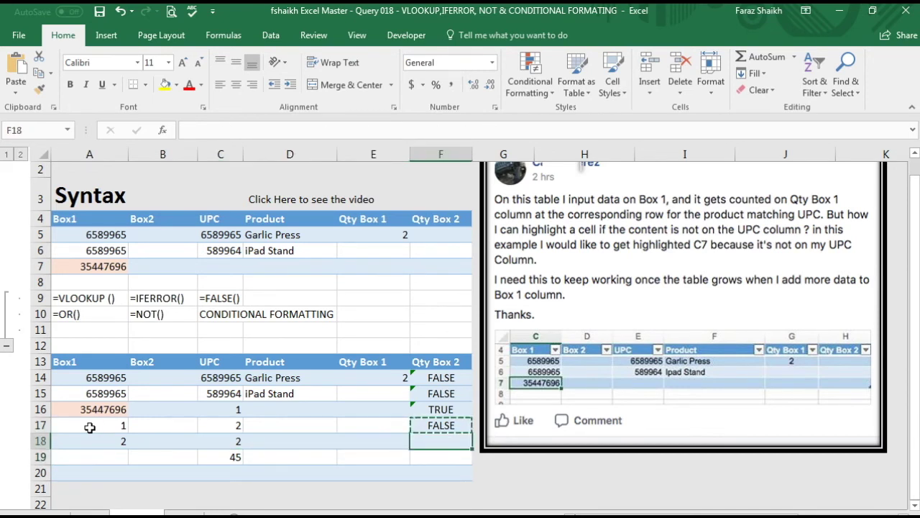
pyautogui.hotkey('shift', 'Down')
pyautogui.hotkey('ctrl', 'v')
pyautogui.press('Down')
pyautogui.press('Up')
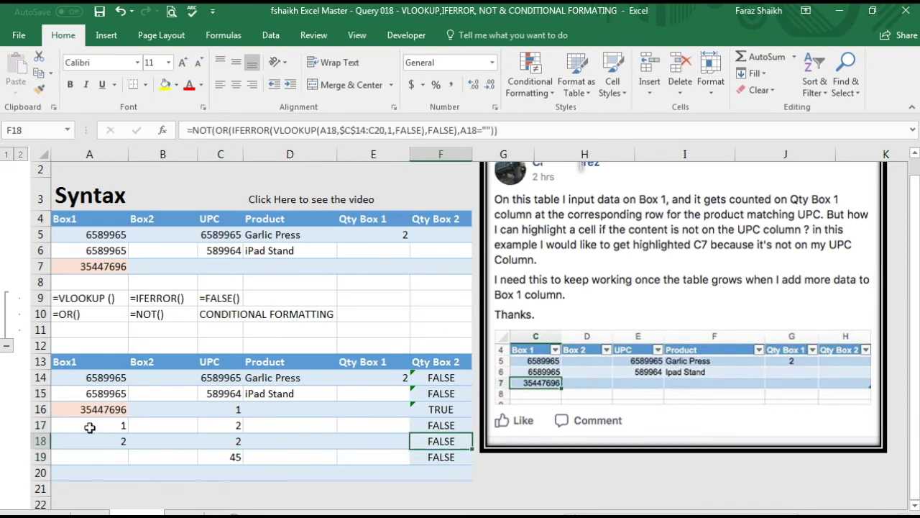
pyautogui.press('Up')
pyautogui.press('Up')
pyautogui.press('Up')
pyautogui.press('Down')
pyautogui.press('Down')
pyautogui.press('Down')
pyautogui.press('Down')
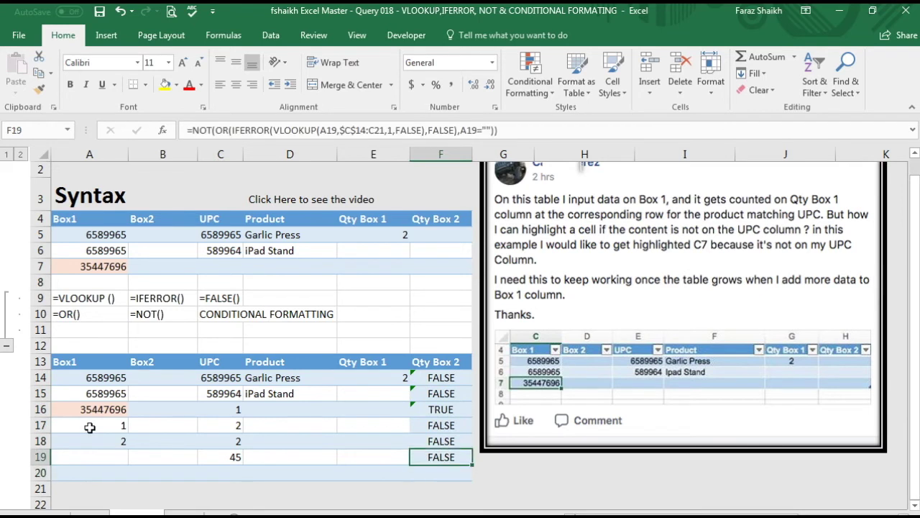
pyautogui.press('Up')
pyautogui.press('Down')
pyautogui.press('Down')
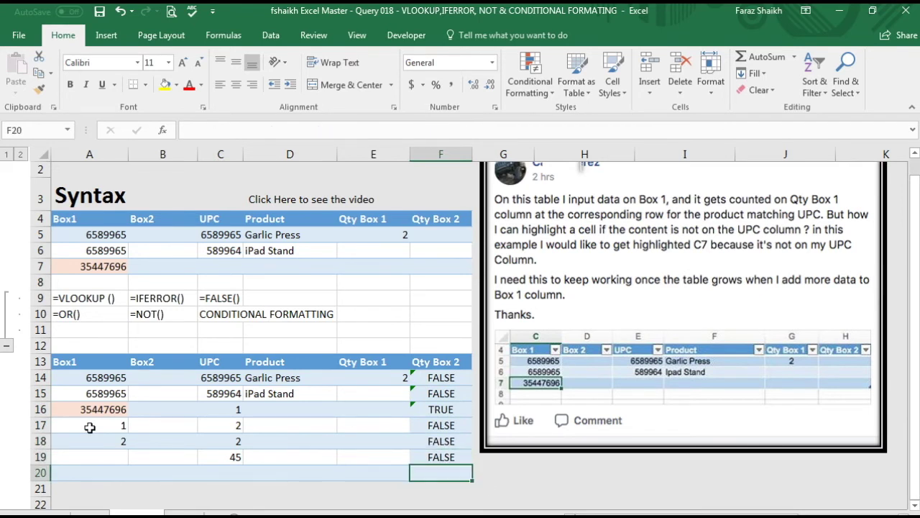
# - Put 45 in Box1 cell A19, clear UPC cell C19, and select F14:F20
pyautogui.press('Up')
pyautogui.press('Left')
pyautogui.press('Left')
pyautogui.press('Left')
pyautogui.press('Left')
pyautogui.press('Left')
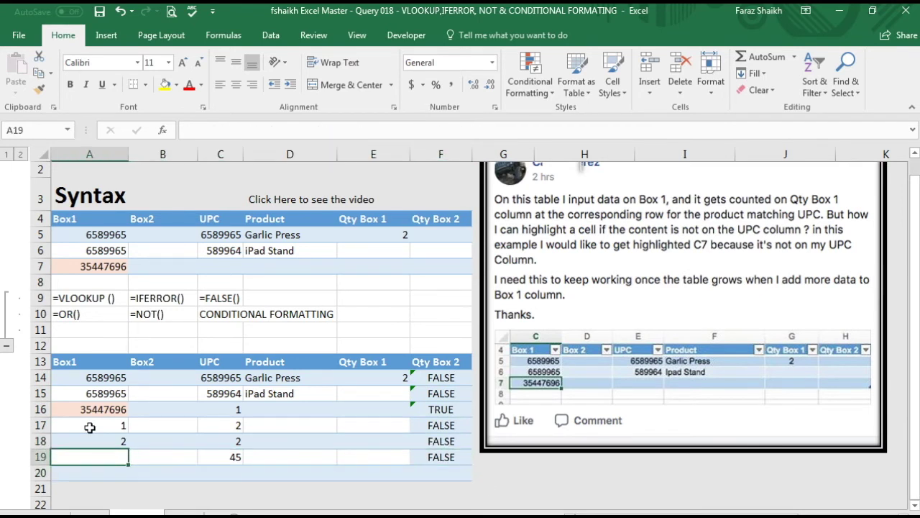
pyautogui.write('45')
pyautogui.press('Right')
pyautogui.press('Right')
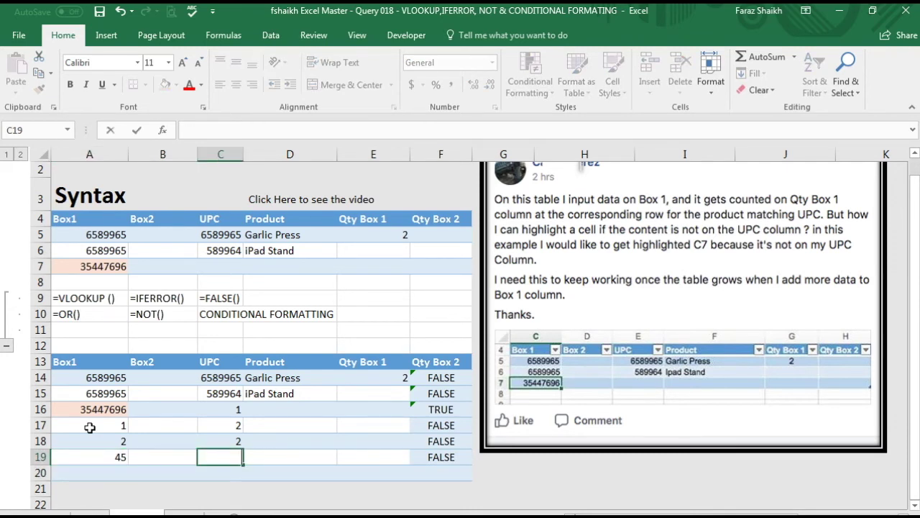
pyautogui.press('Delete')
pyautogui.press('Left')
pyautogui.press('Left')
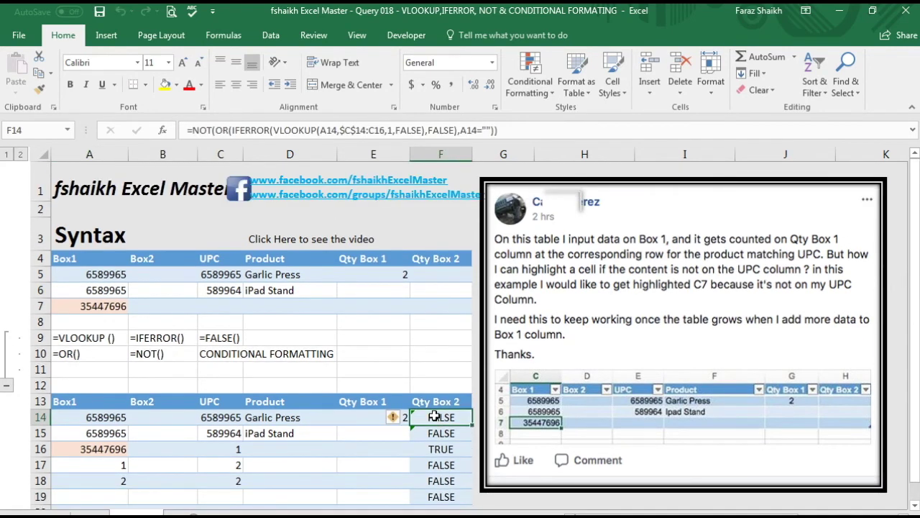
pyautogui.hotkey('shift', 'Down')
pyautogui.hotkey('shift', 'Down')
pyautogui.hotkey('shift', 'Down')
pyautogui.hotkey('shift', 'Down')
pyautogui.hotkey('shift', 'Down')
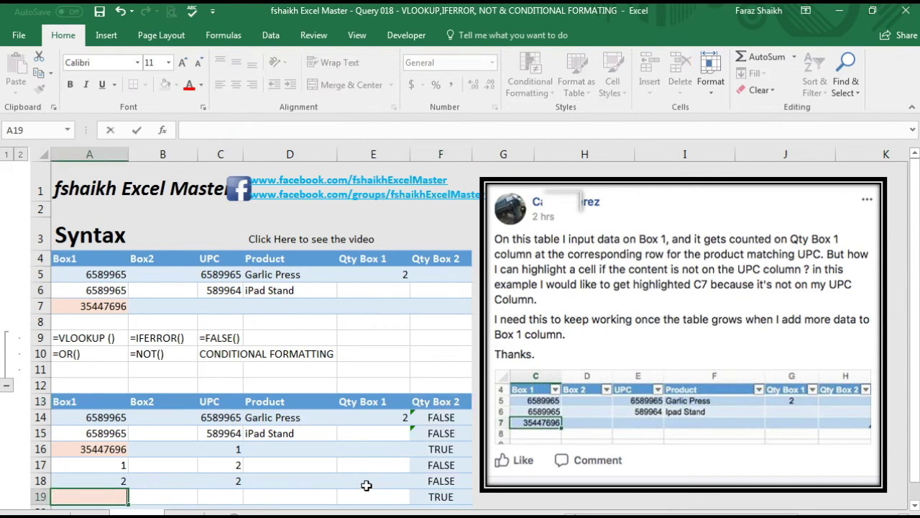
# - Strip the OR wrapper and the A19="" blank test from F19's check formula
pyautogui.click(366, 485)
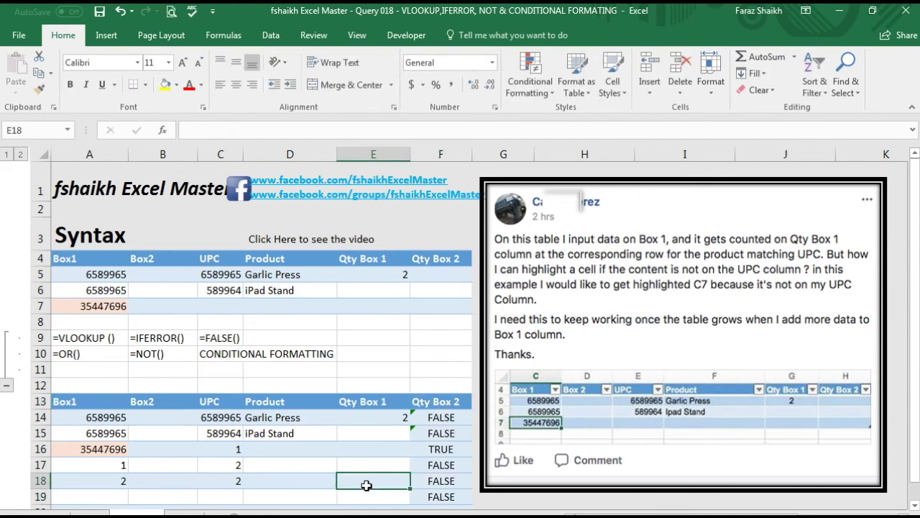
pyautogui.click(444, 497)
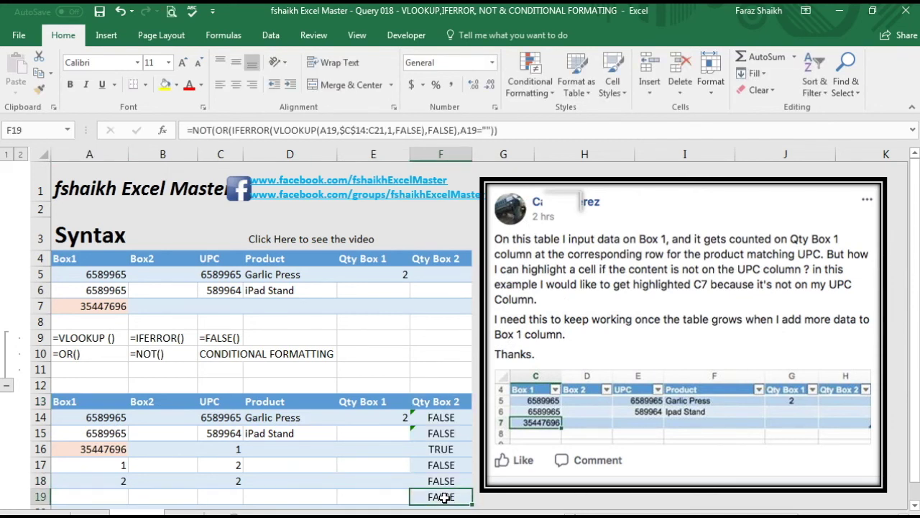
pyautogui.click(494, 130)
pyautogui.write(')')
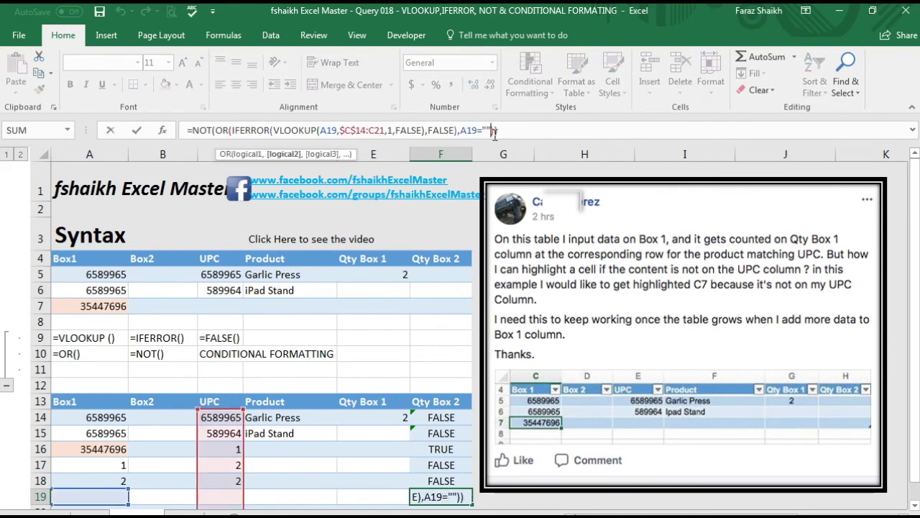
pyautogui.press('BackSpace')
pyautogui.press('BackSpace')
pyautogui.press('BackSpace')
pyautogui.press('BackSpace')
pyautogui.press('BackSpace')
pyautogui.press('BackSpace')
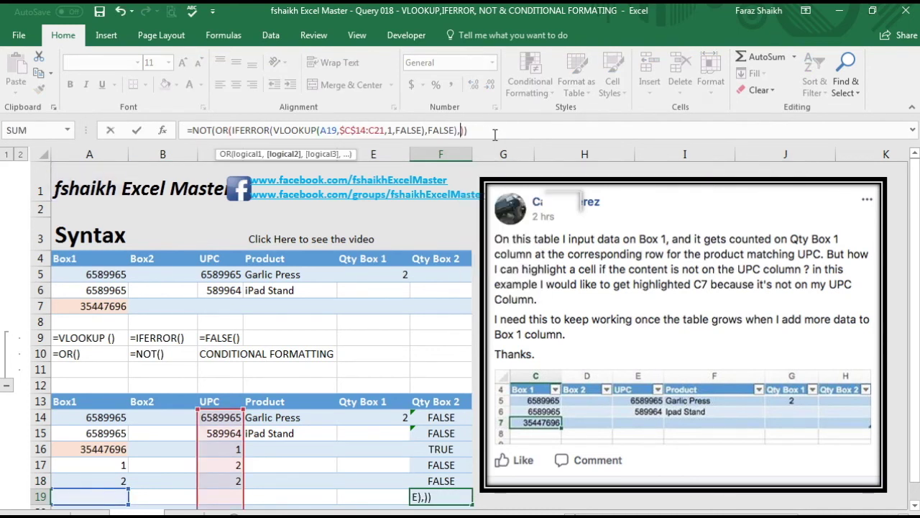
pyautogui.press('BackSpace')
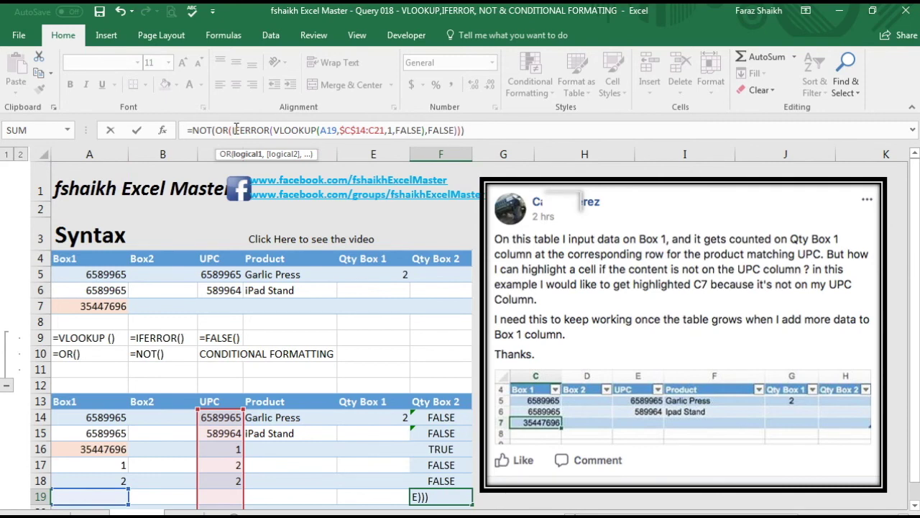
pyautogui.click(235, 130)
pyautogui.press('BackSpace')
pyautogui.press('BackSpace')
pyautogui.press('BackSpace')
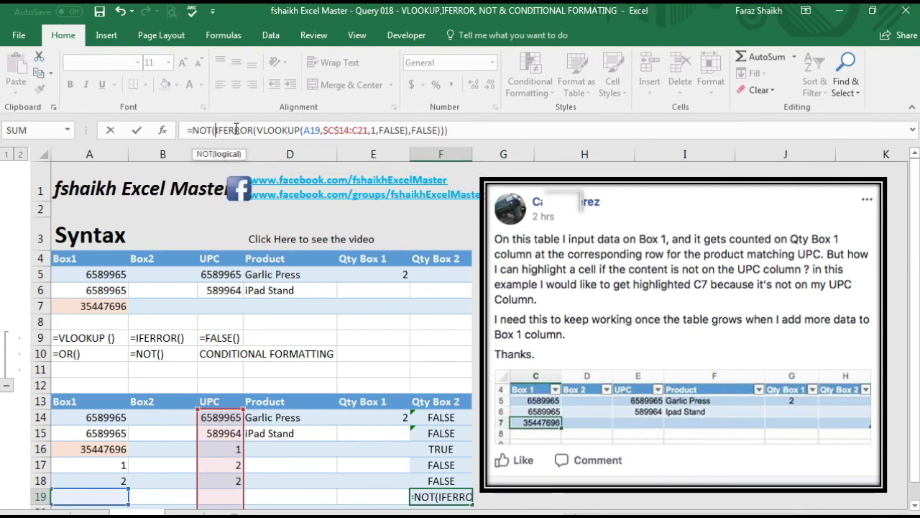
pyautogui.click(475, 130)
pyautogui.press('BackSpace')
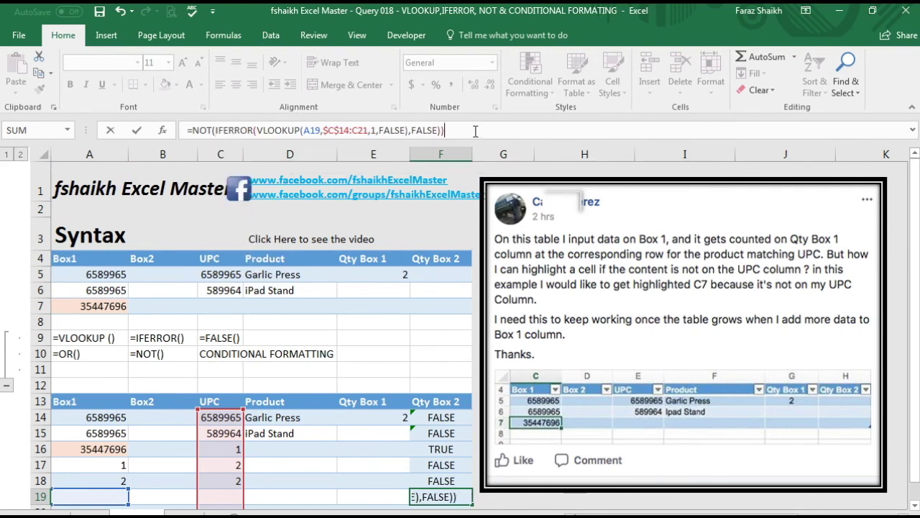
pyautogui.press('Return')
pyautogui.press('Up')
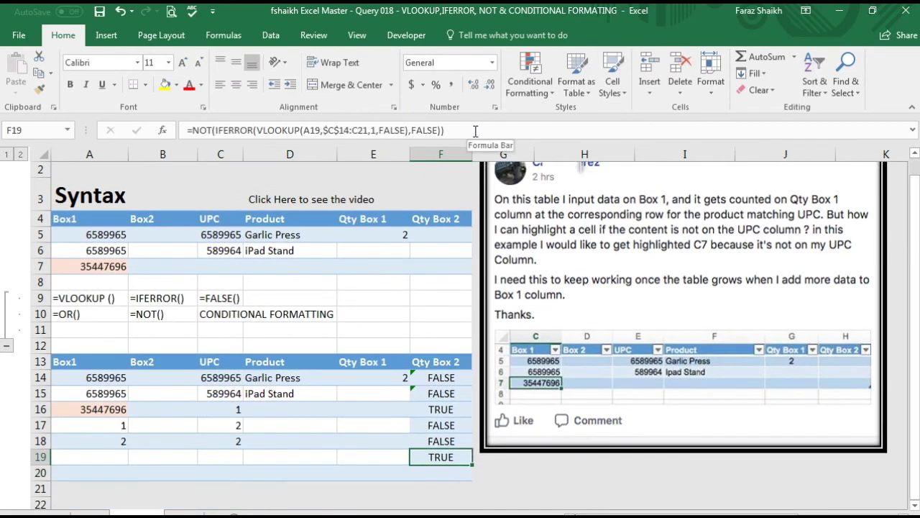
pyautogui.click(108, 452)
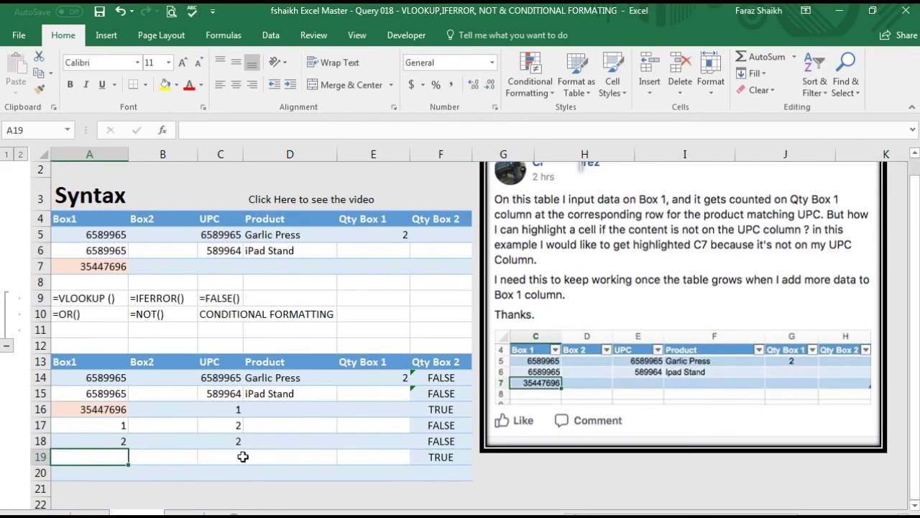
# - Inspect F19's restored NOT(OR(IFERROR(VLOOKUP…),A19="")) formula
pyautogui.click(447, 458)
pyautogui.scroll(1, 441, 370)
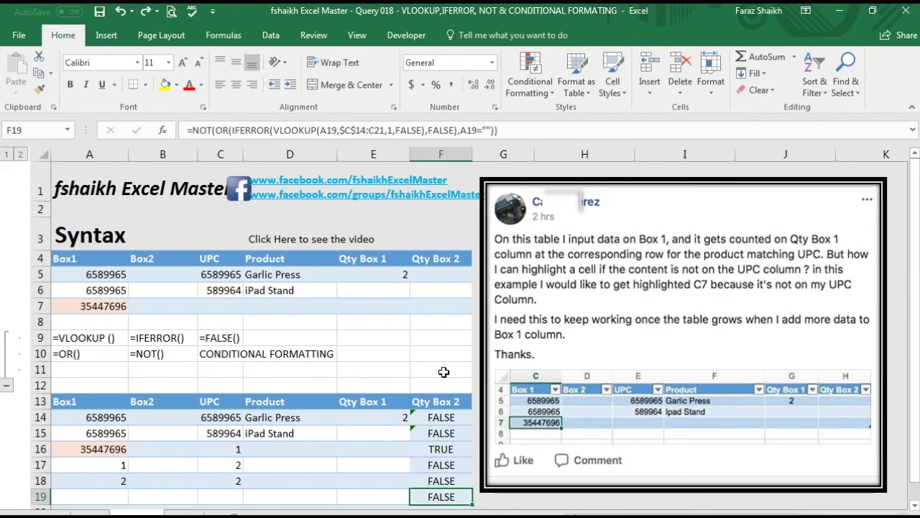